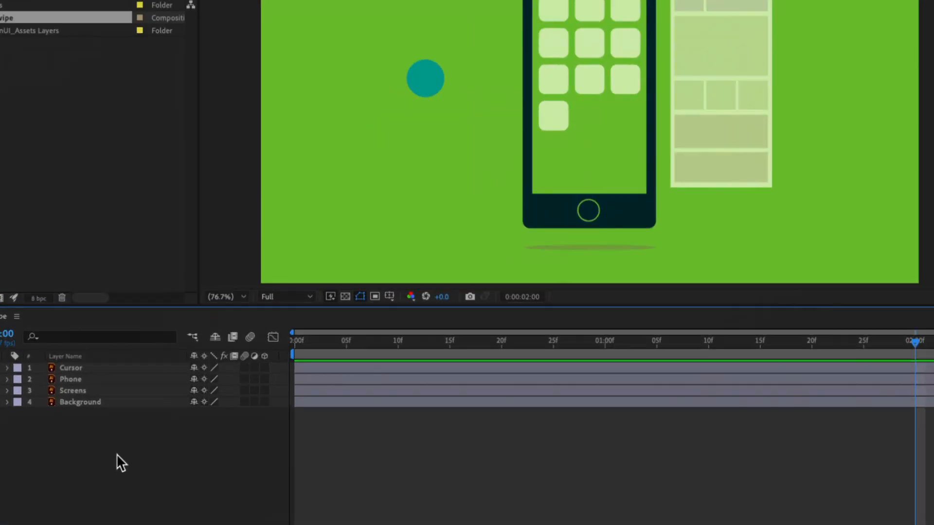
Start Position keyframing on the Screens layer with a keyframe at 0:00:01:00.
left_click(84, 388)
left_click_drag(350, 331, 379, 339)
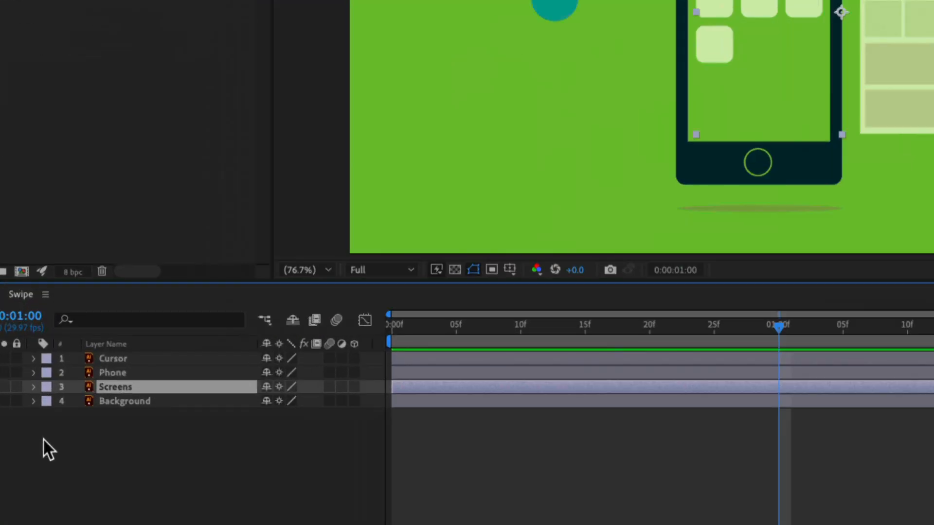
key("p")
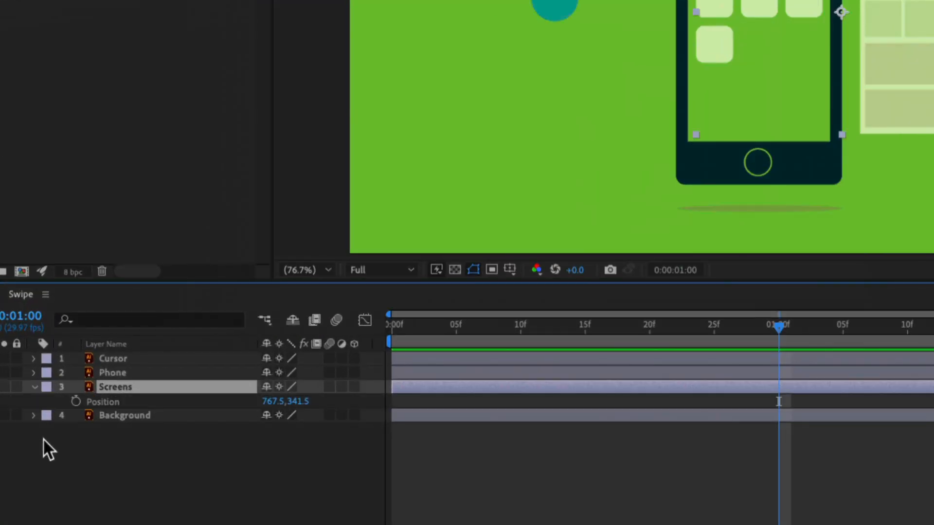
left_click(76, 400)
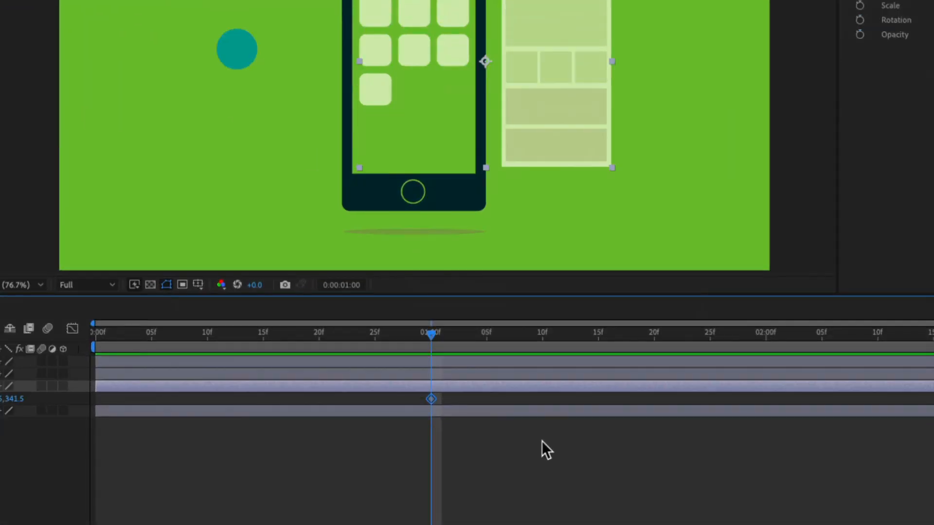
Add a second Position keyframe to the Screens layer at 0:00:01:10 with the X value set to 511, and scrub through the move.
left_click_drag(431, 332, 546, 340)
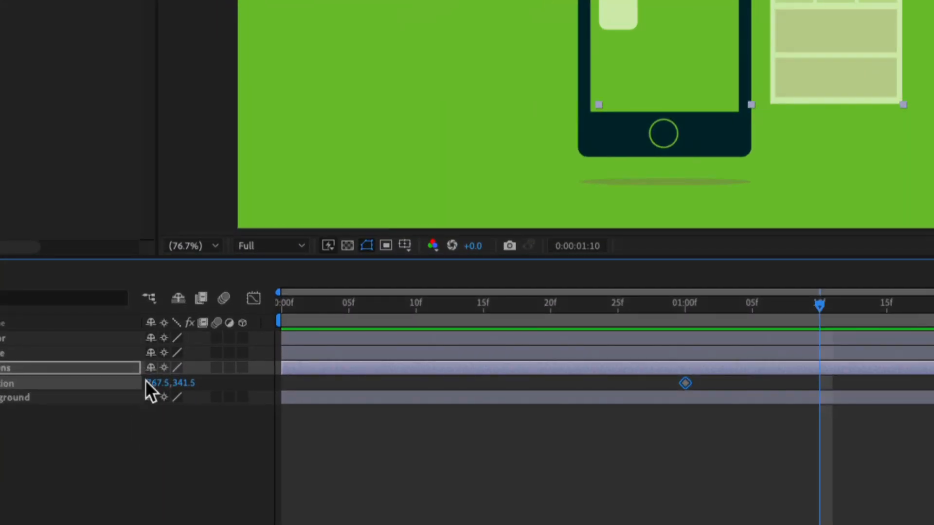
left_click(146, 382)
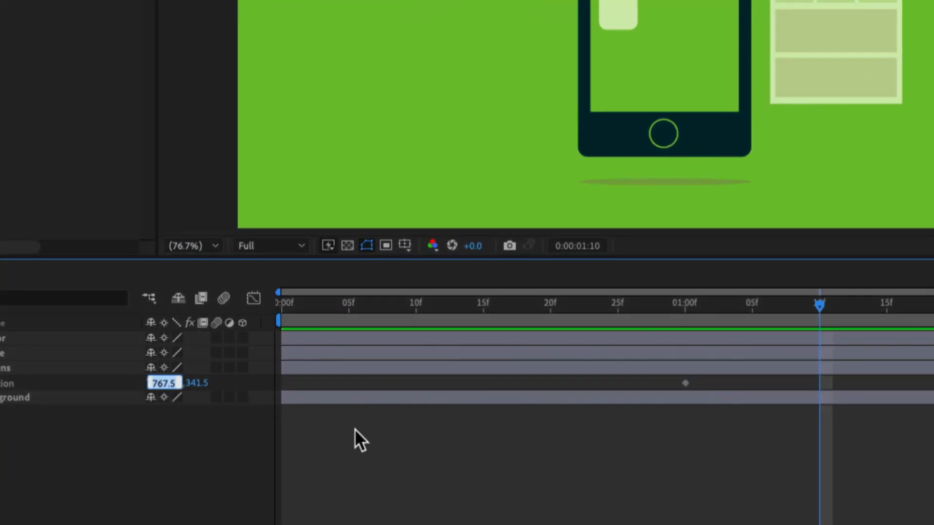
type("511")
key("Tab")
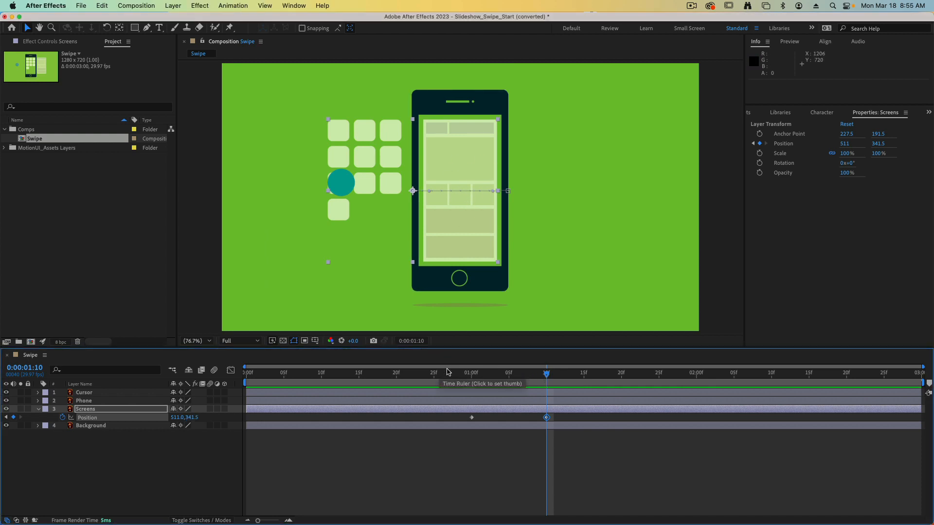
left_click_drag(448, 372, 548, 377)
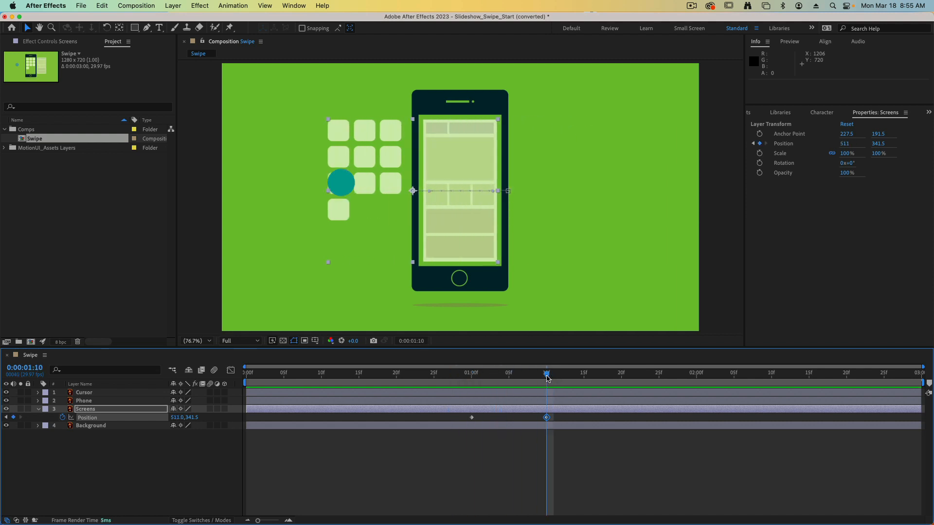
Copy the Screens layer's two Position keyframes and paste them at 0:00:02:00.
left_click(512, 458)
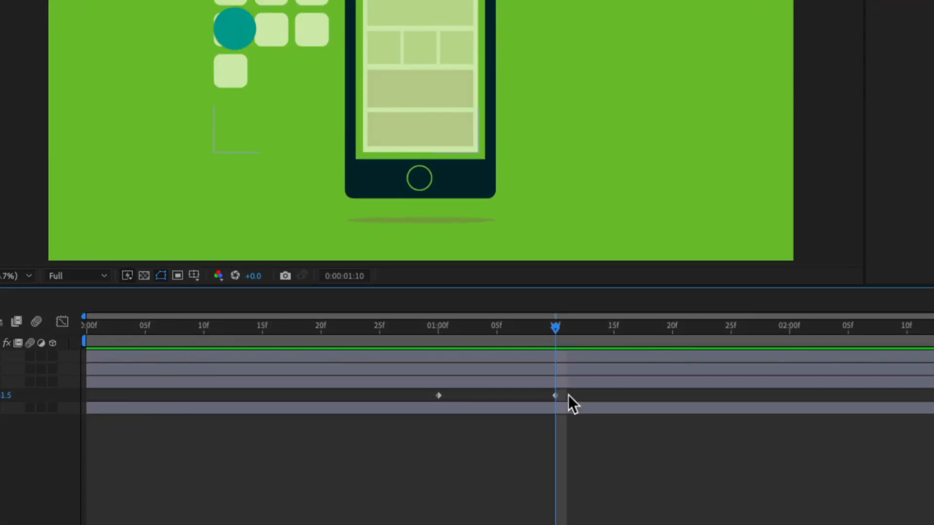
left_click_drag(555, 413, 442, 423)
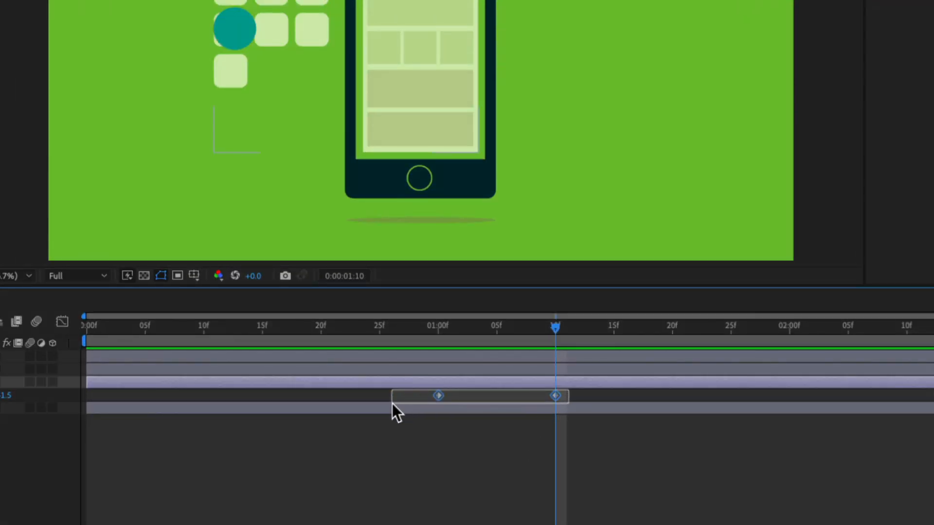
left_click_drag(392, 403, 392, 404)
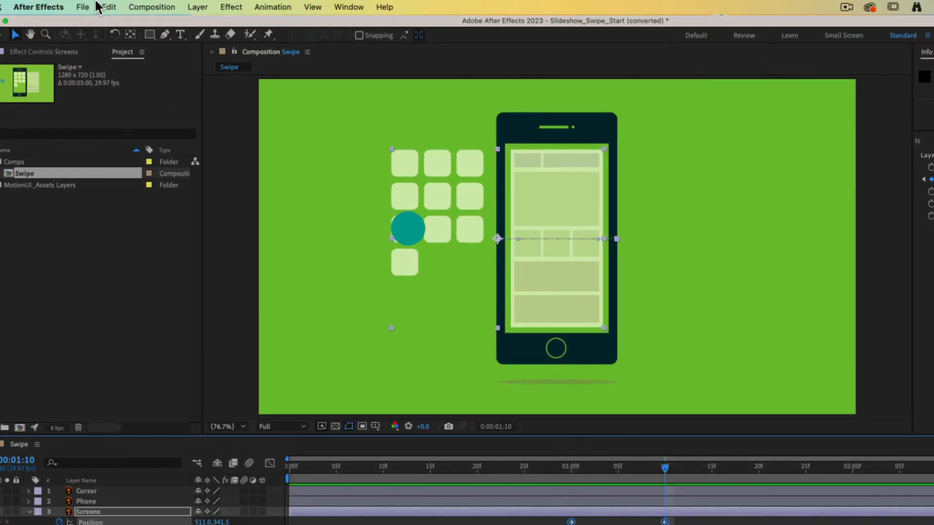
left_click(101, 6)
left_click(141, 86)
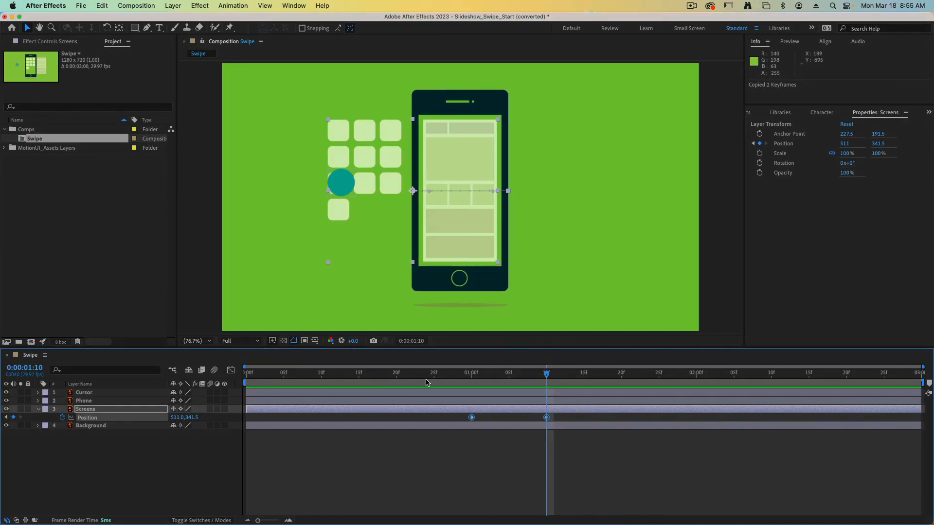
left_click_drag(658, 374, 697, 374)
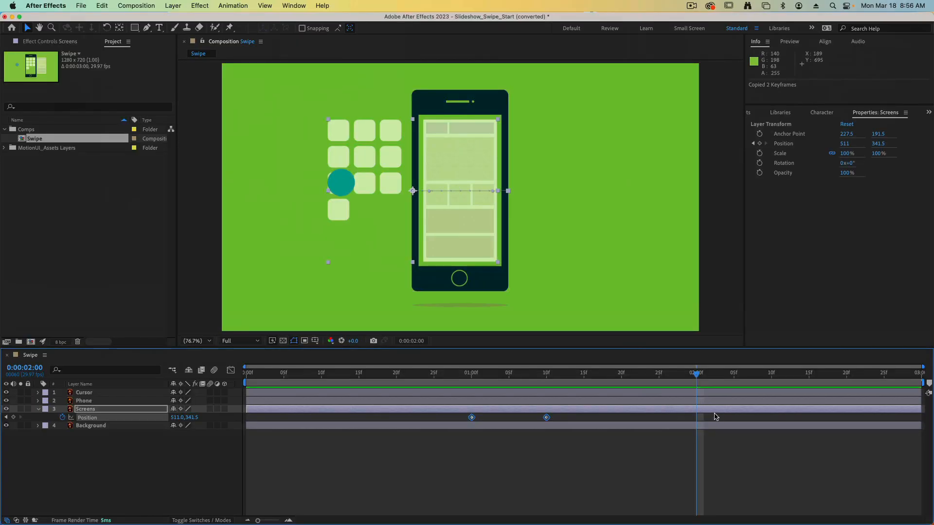
left_click(102, 5)
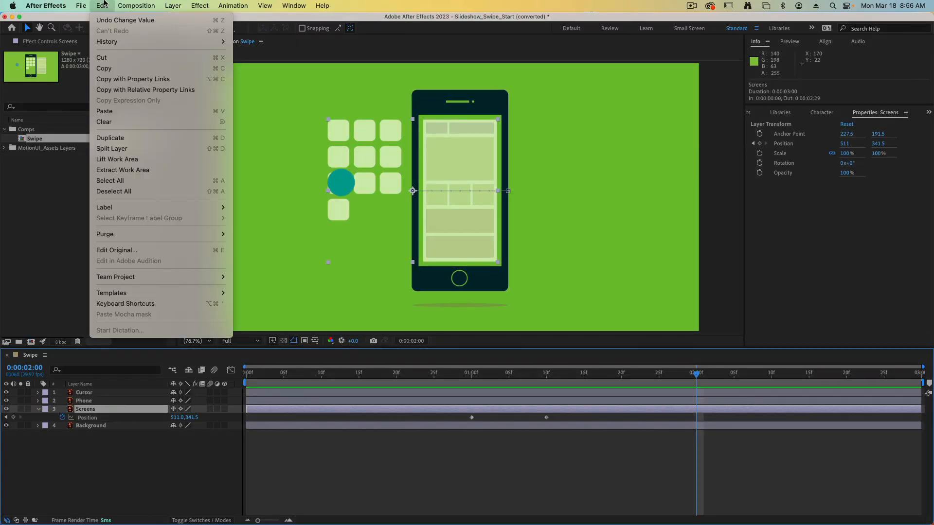
left_click(136, 133)
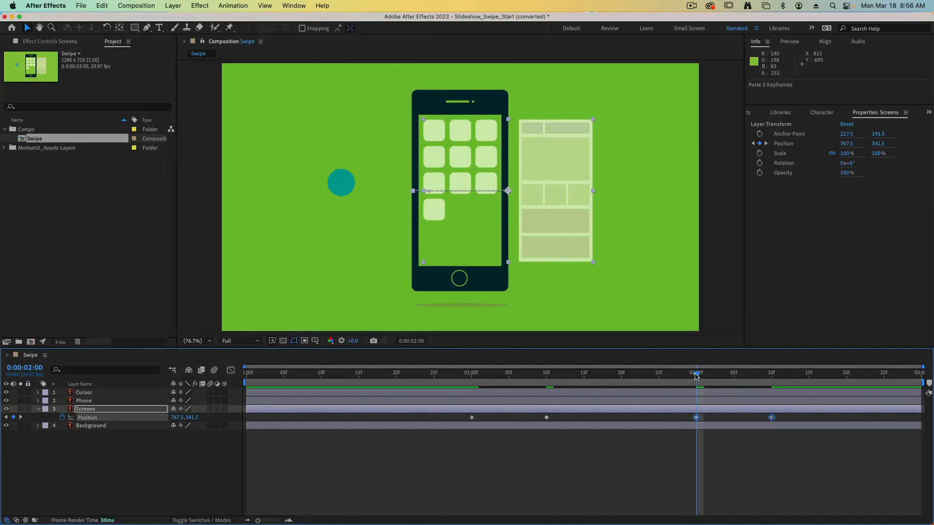
Time-reverse the two pasted Position keyframes starting at 0:00:02:00, and play back the animation.
mouse_move(696, 373)
left_mouse_down()
mouse_move(485, 376)
mouse_move(695, 385)
left_mouse_up()
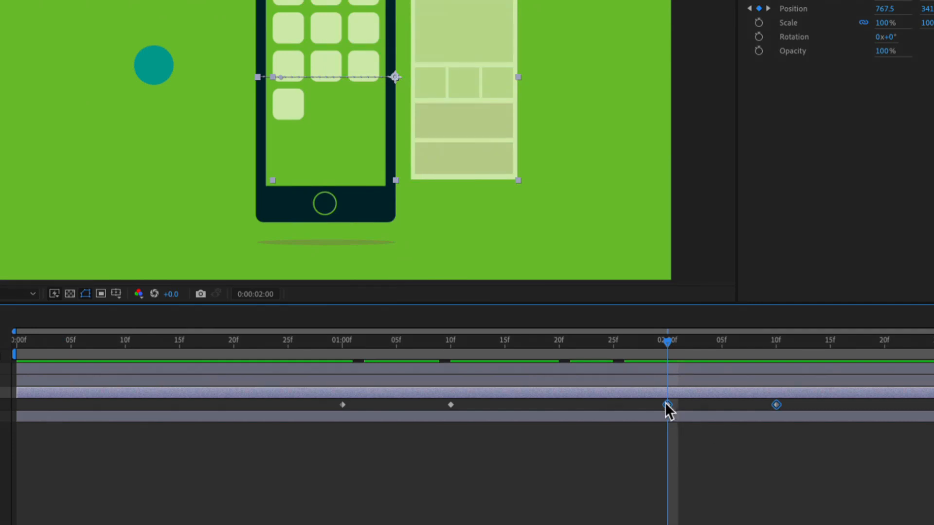
left_click_drag(687, 415, 791, 413)
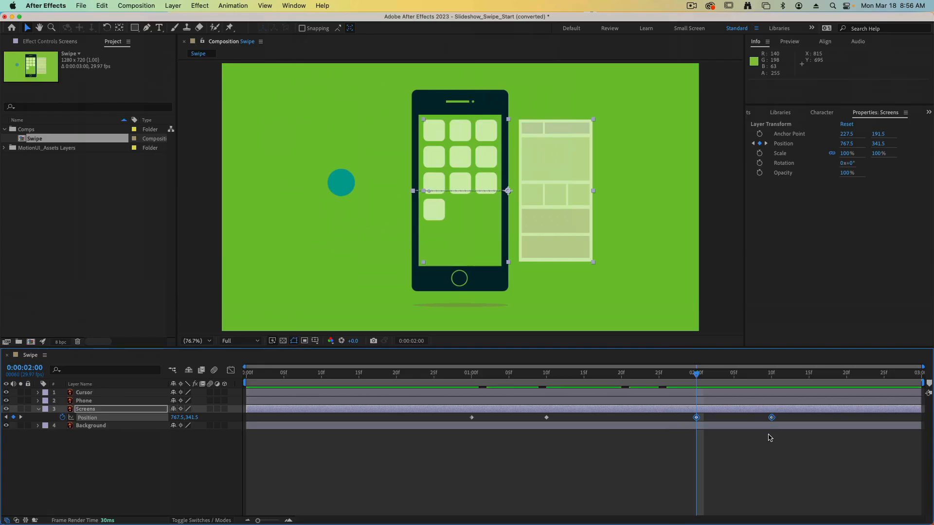
left_click(239, 6)
mouse_move(252, 109)
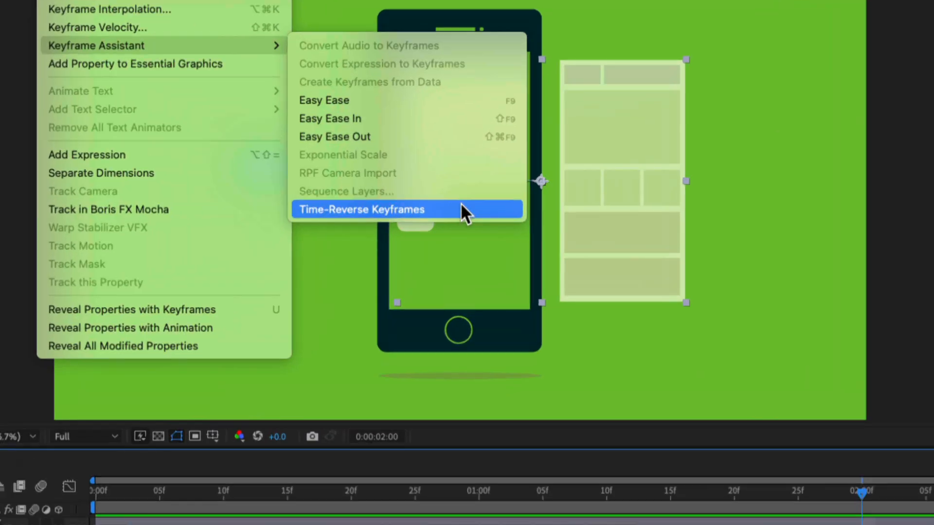
left_click(381, 209)
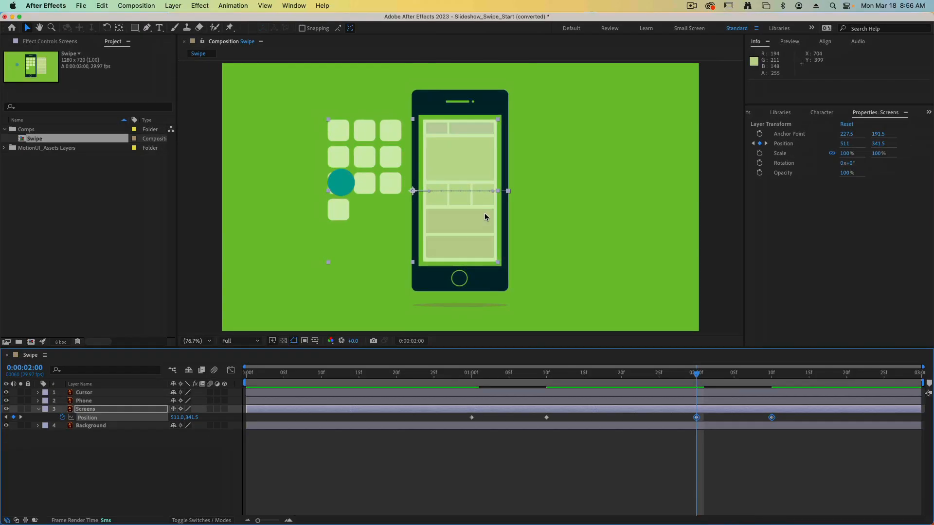
key("space")
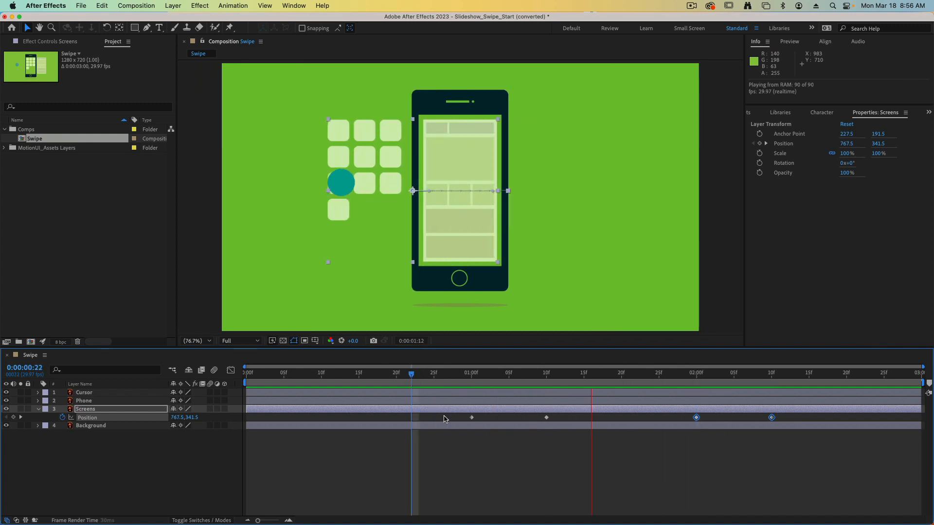
key("space")
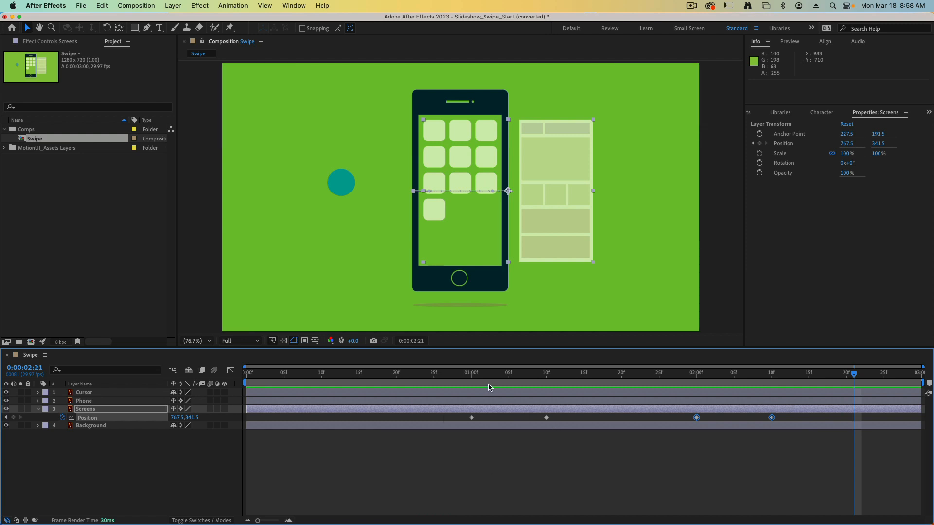
Select all the Screens layer's Position keyframes and show their speed graph in the Graph Editor.
left_click_drag(488, 374, 426, 374)
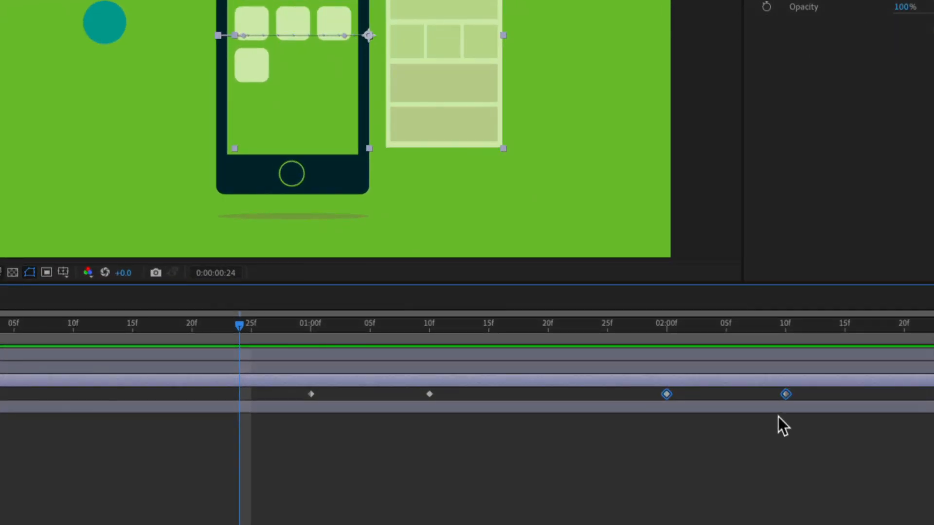
left_click(785, 417)
left_click_drag(807, 392, 290, 415)
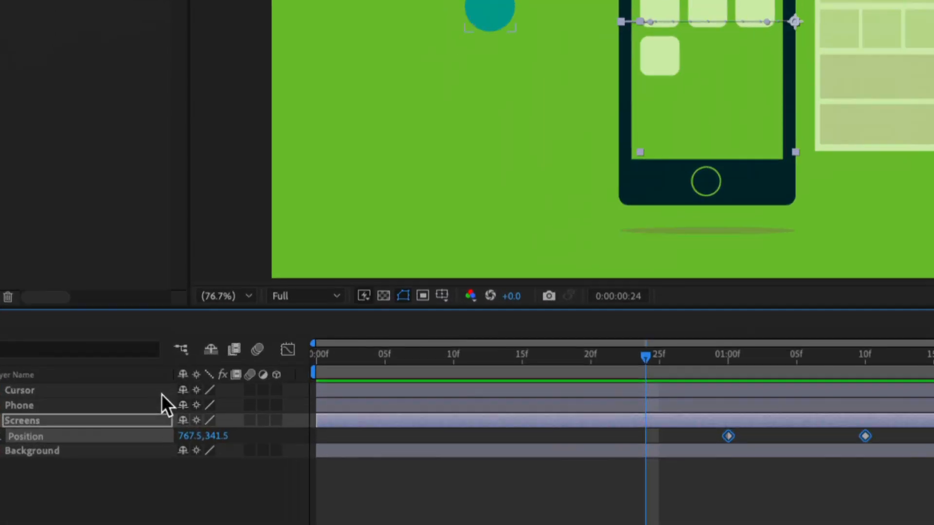
left_click(286, 349)
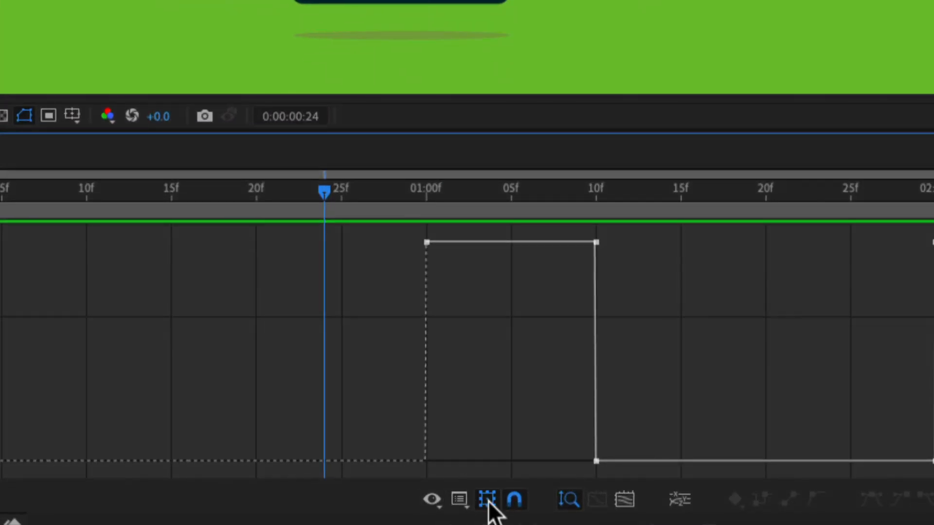
left_click(459, 501)
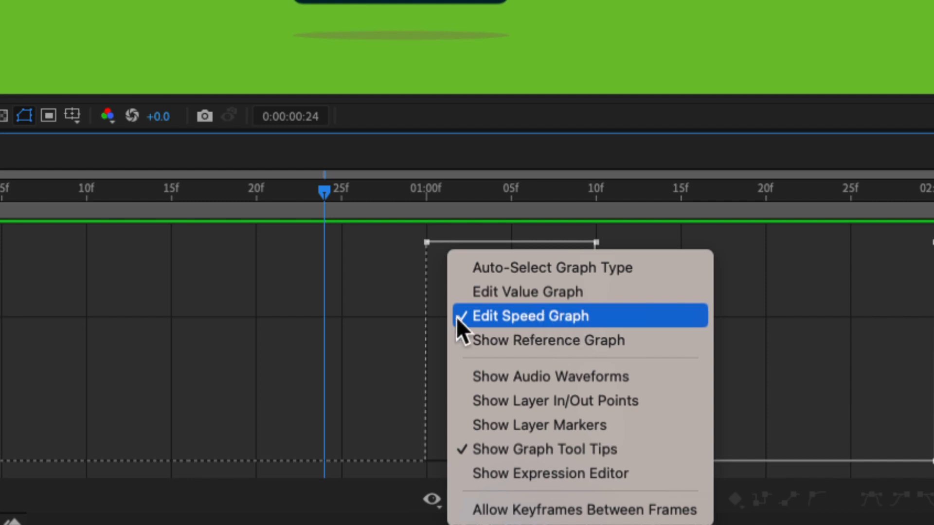
left_click(365, 343)
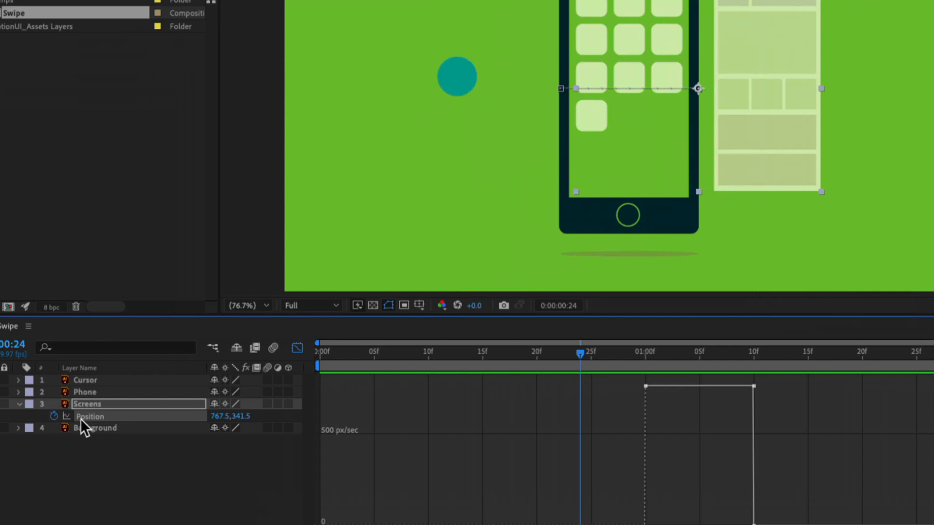
Apply Easy Ease to all four Position keyframes of the Screens layer.
left_click(83, 418)
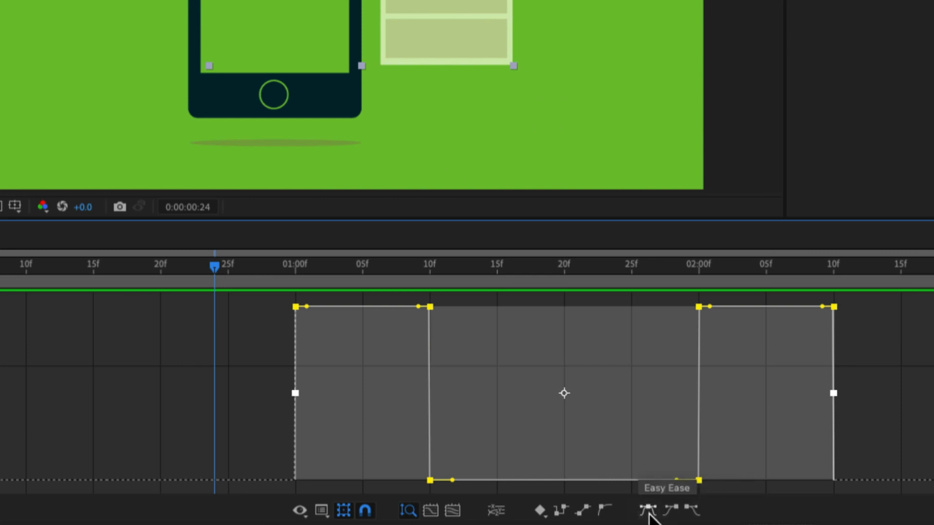
left_click(649, 510)
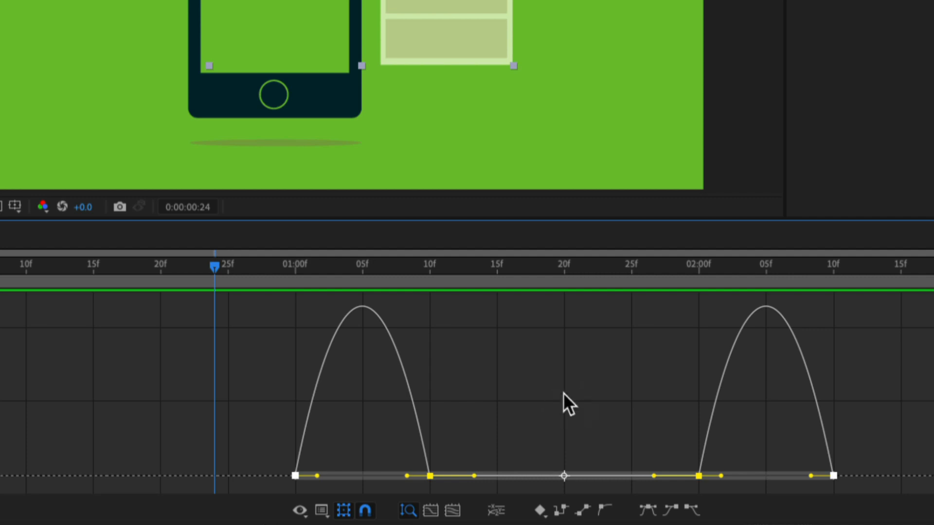
left_click(573, 375)
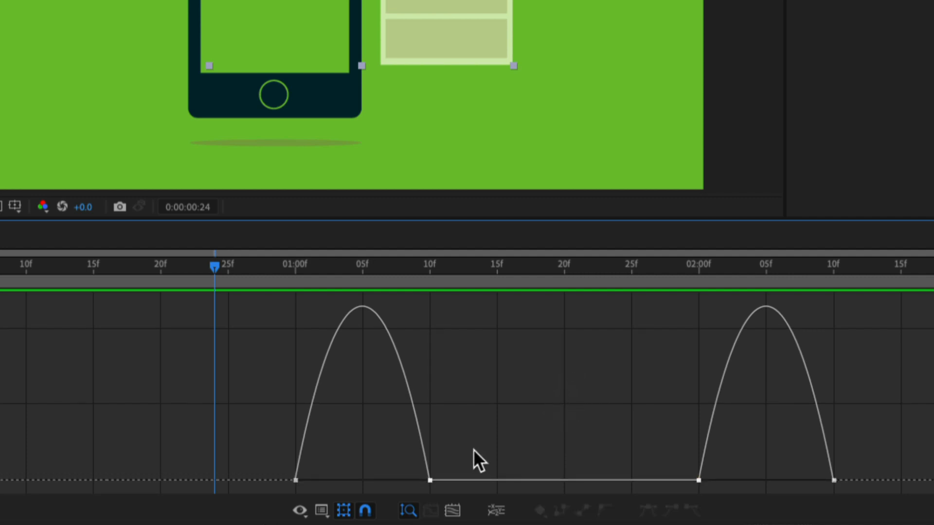
Lengthen the first keyframe's outgoing speed handle to about 01:05f and the last keyframe's incoming handle to about 02:05f, and preview the motion.
left_click(296, 480)
left_click_drag(319, 480, 378, 482)
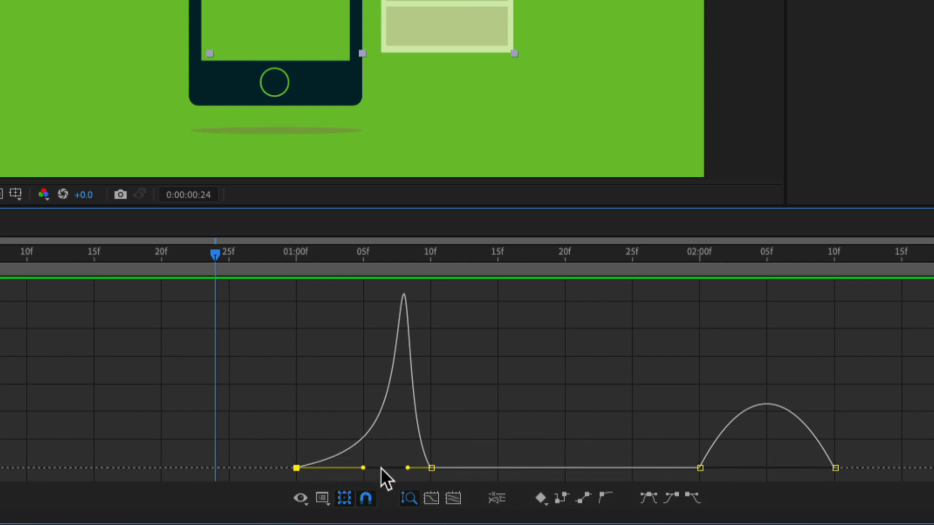
left_click(834, 468)
left_click_drag(812, 468, 753, 468)
mouse_move(409, 341)
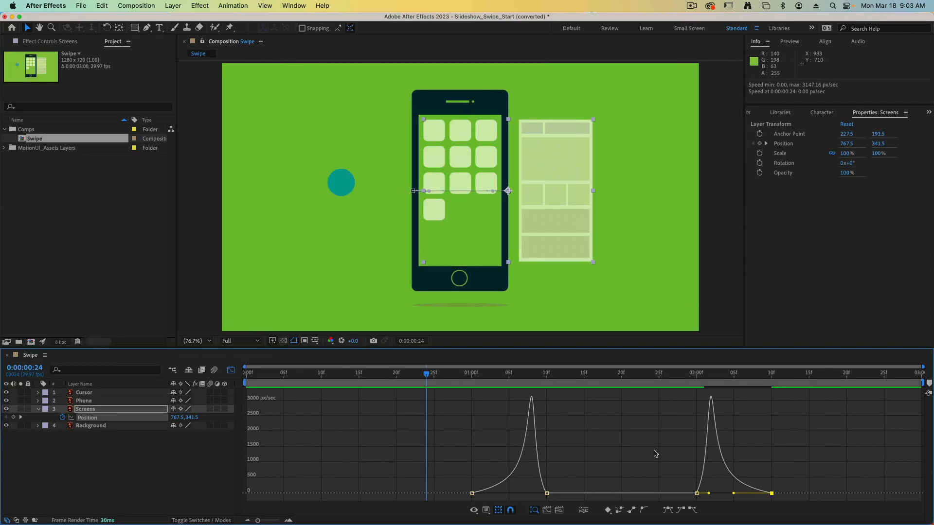
key("space")
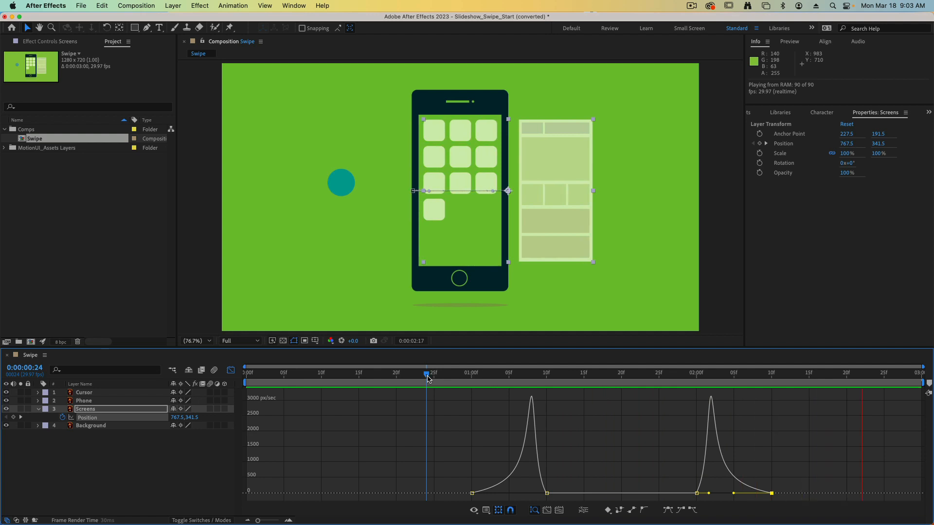
key("space")
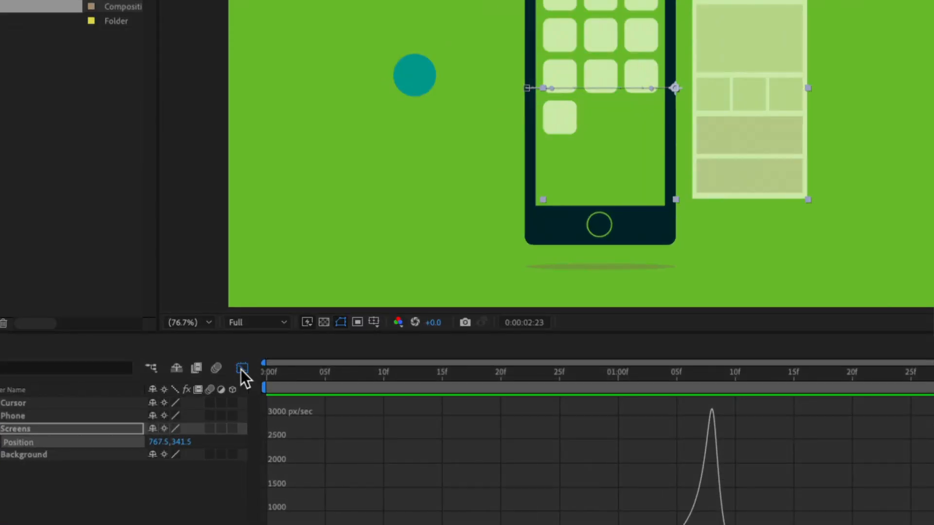
Close the Graph Editor and the Screens layer's properties, and select the Cursor layer.
left_click(242, 368)
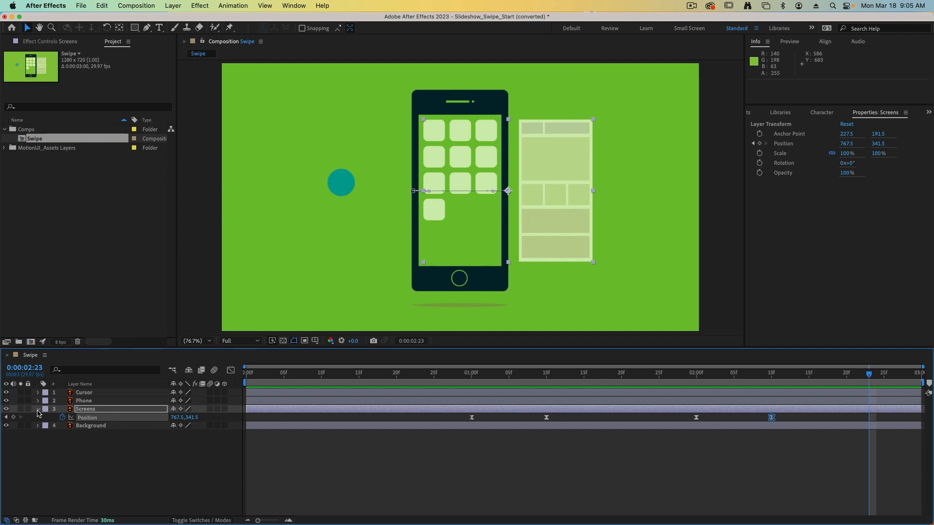
left_click(38, 409)
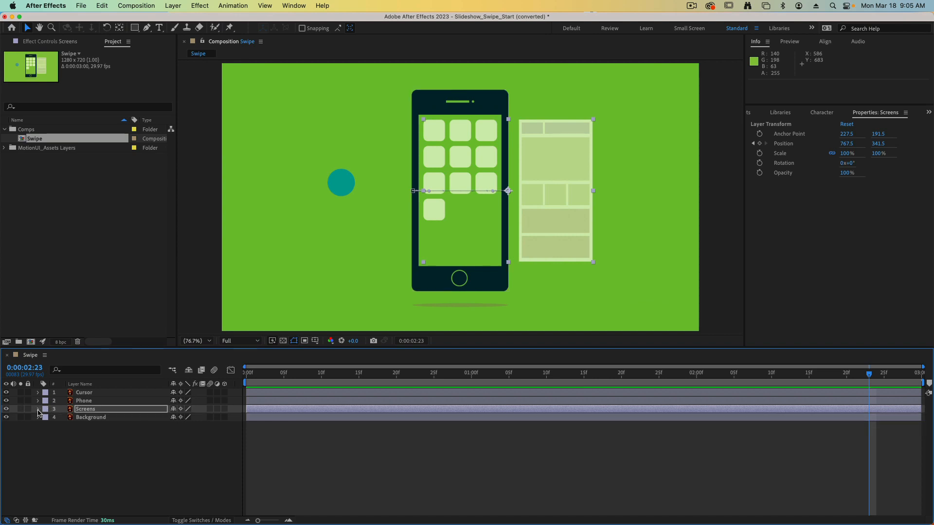
left_click(115, 394)
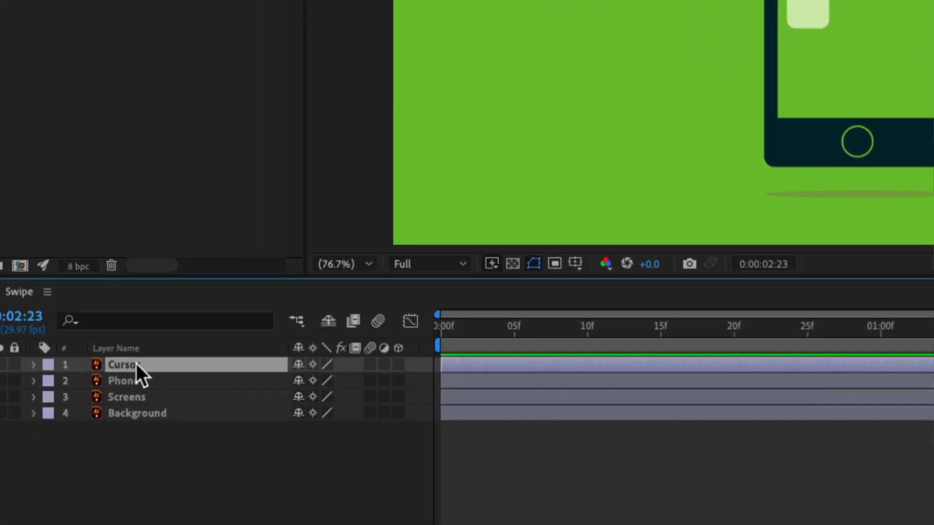
Reveal the Cursor layer's Scale and Opacity and start keyframing both properties at 0:00:00:15.
key("s")
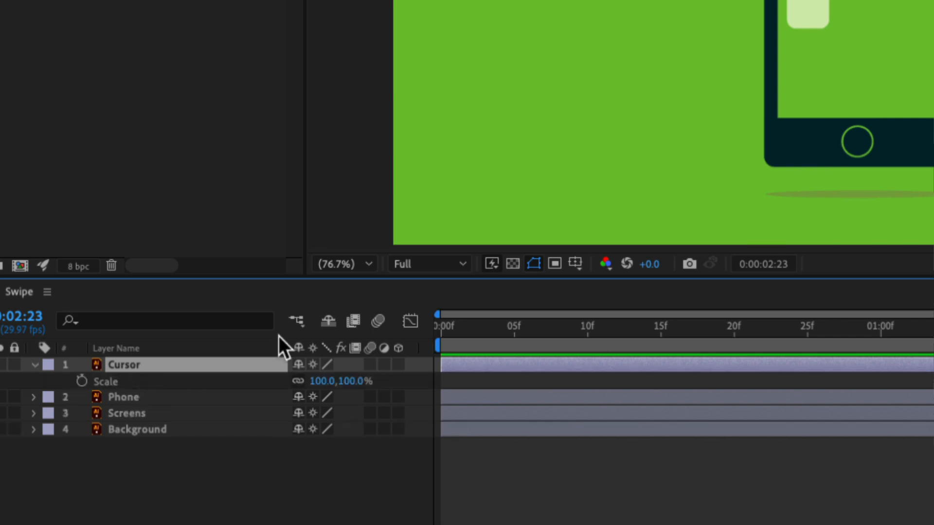
key("shift+t")
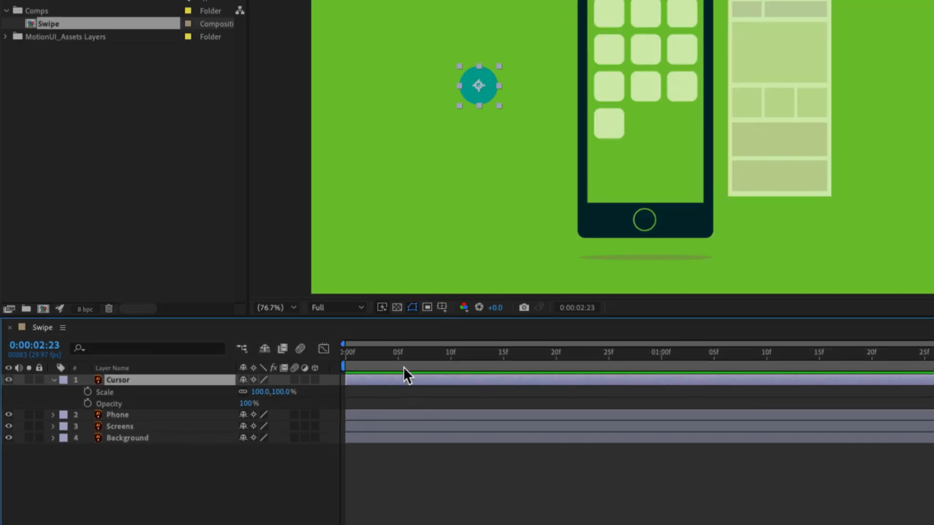
left_click_drag(404, 352, 505, 357)
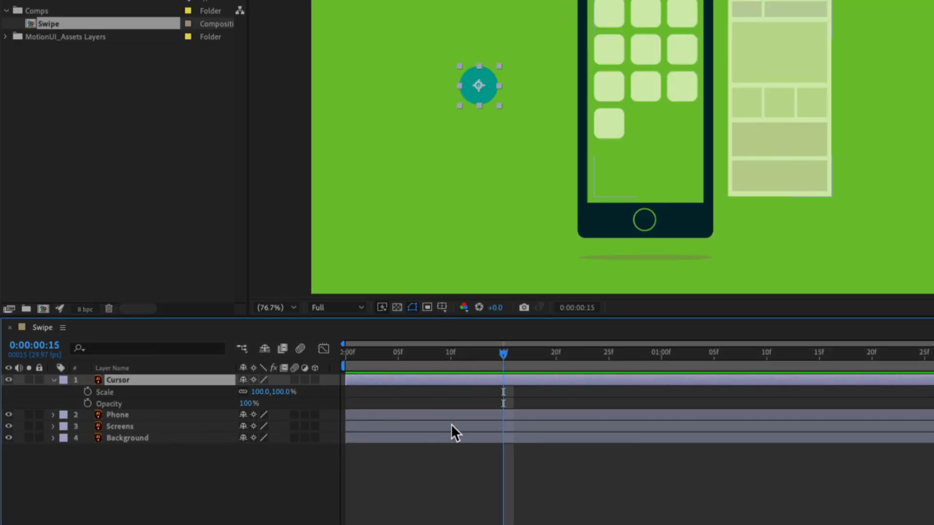
left_click(87, 392)
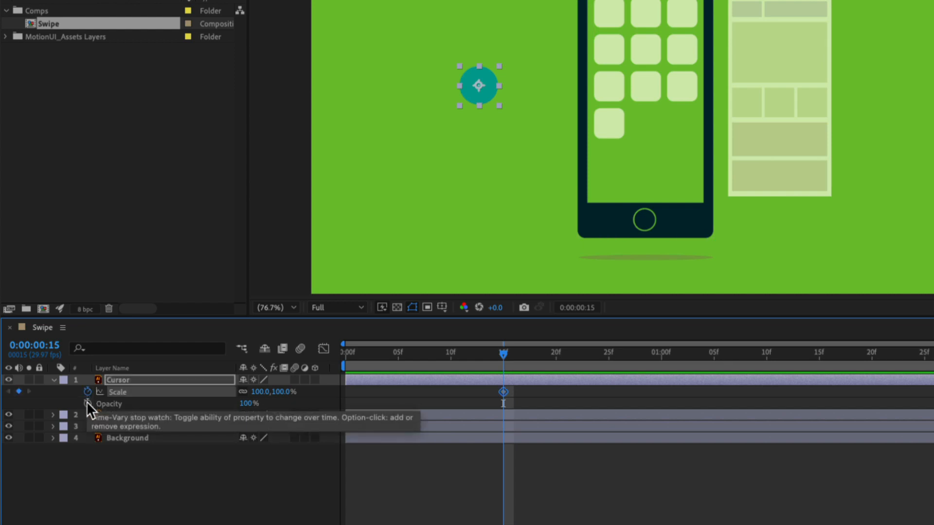
left_click(87, 404)
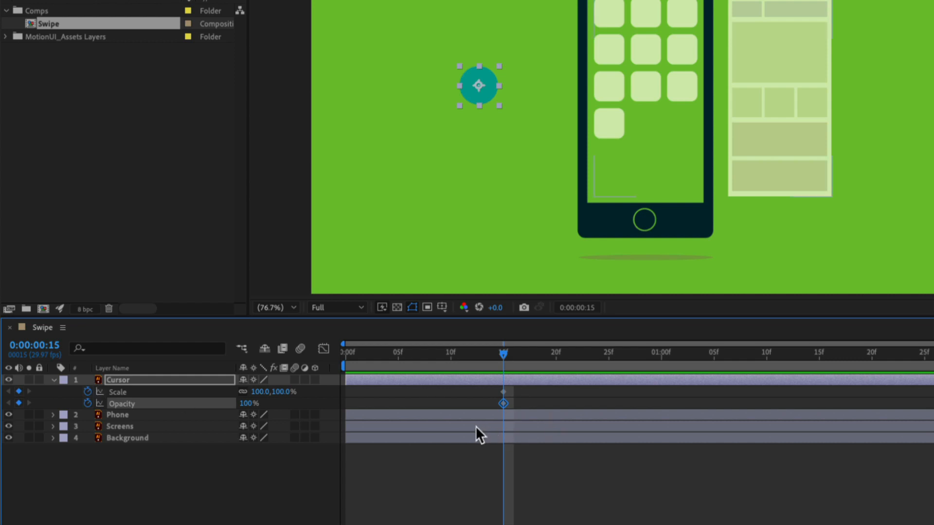
Set the Cursor layer's Scale to 0% and Opacity to 0% at the 15-frame keyframes.
left_click(266, 395)
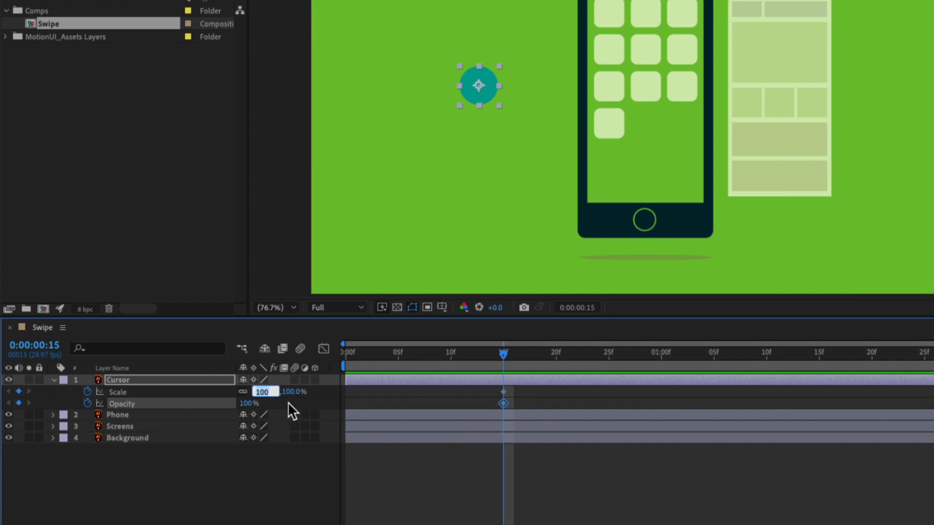
type("0")
key("Tab")
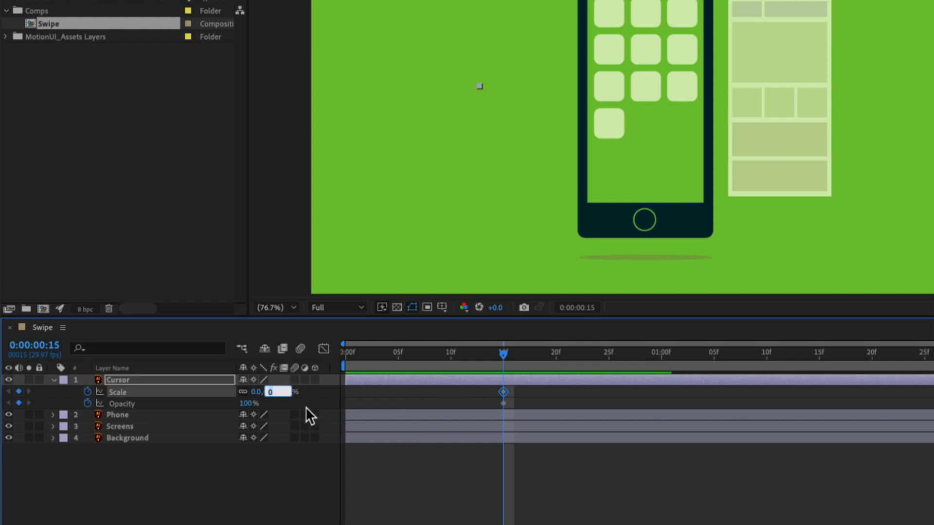
left_click(244, 403)
type("0")
key("Tab")
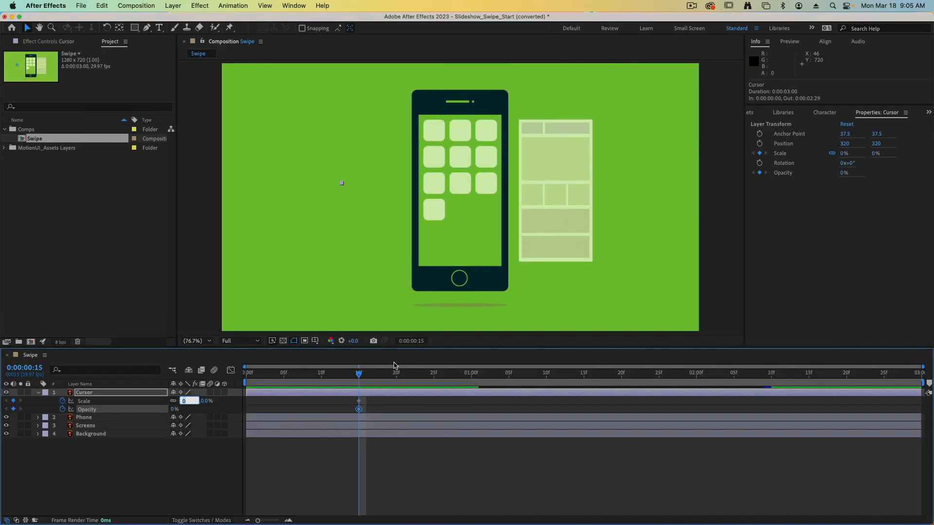
At 0:00:00:20, keyframe the Cursor layer's Scale at 120% and its Opacity at 100%.
left_click_drag(360, 374, 396, 374)
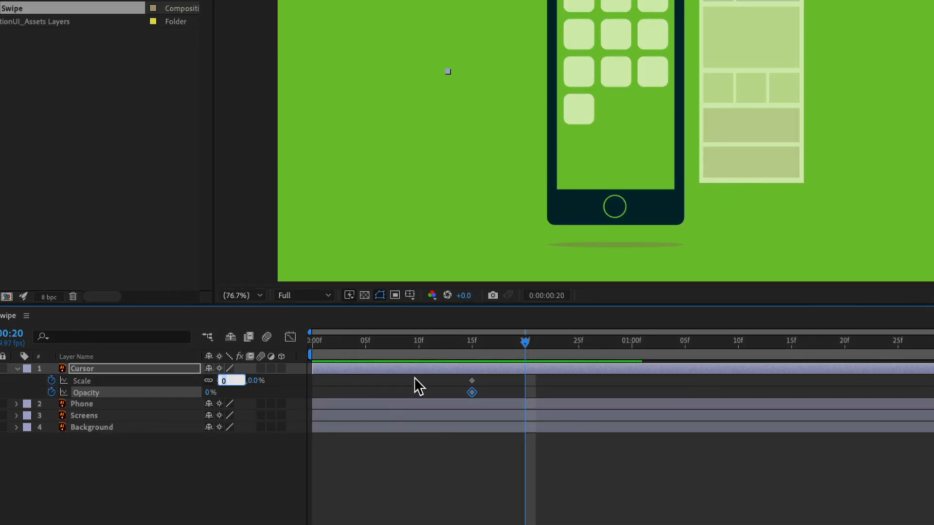
type("120")
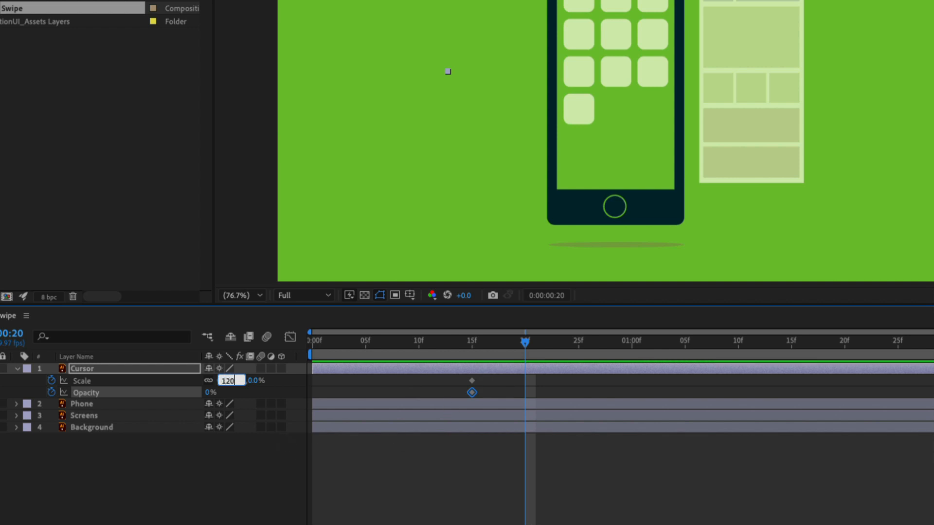
key("Tab")
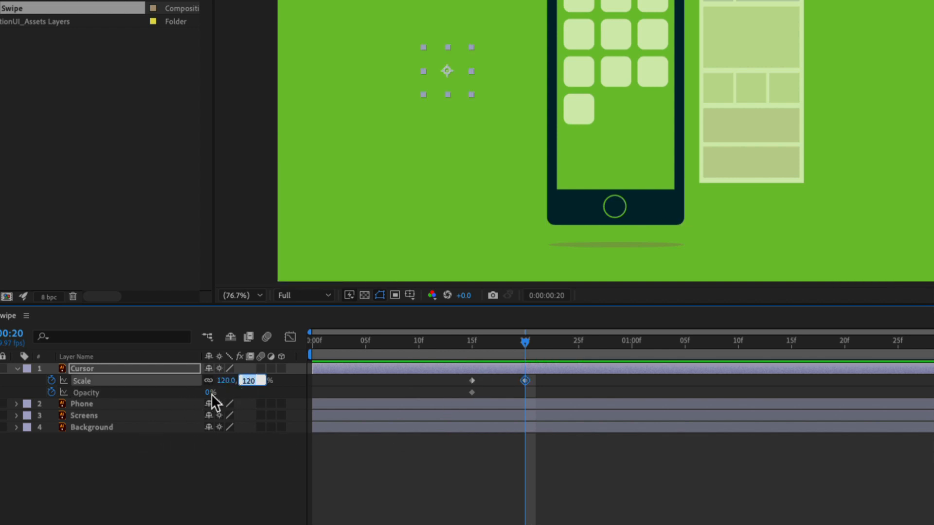
key("Tab")
type("100")
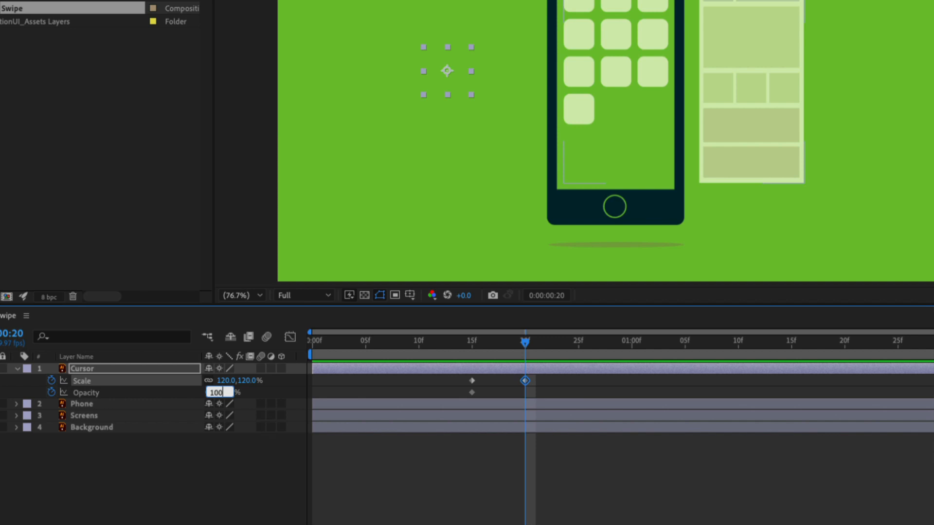
key("Tab")
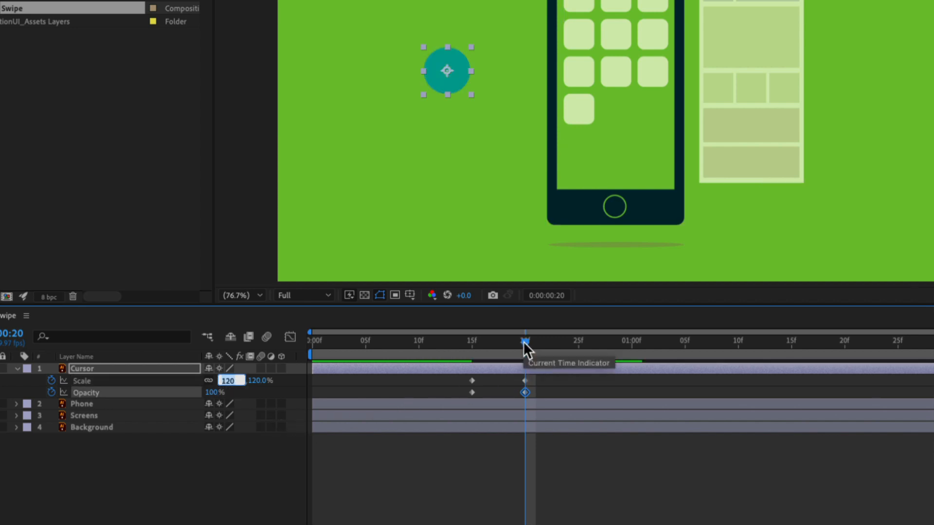
At 0:00:00:25, keyframe the Cursor layer's Scale at 100%.
left_click_drag(524, 342, 579, 343)
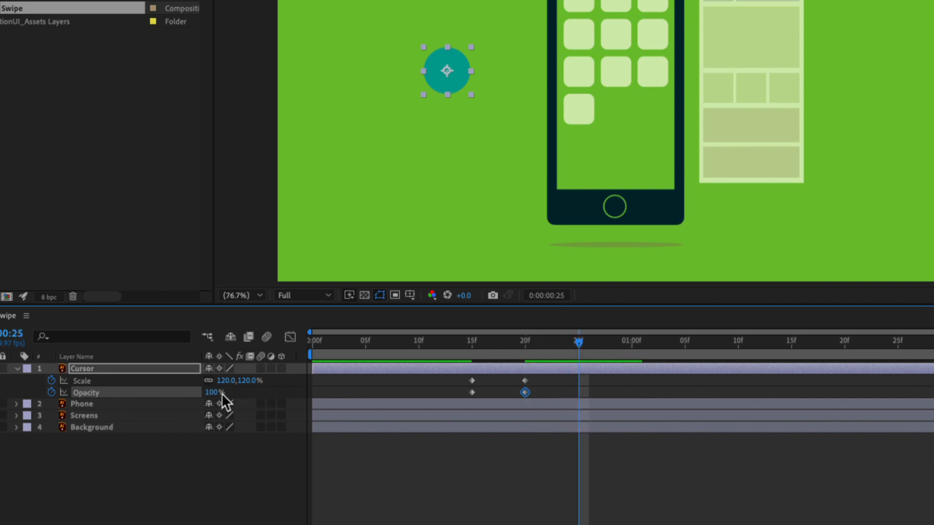
left_click(227, 381)
type("100")
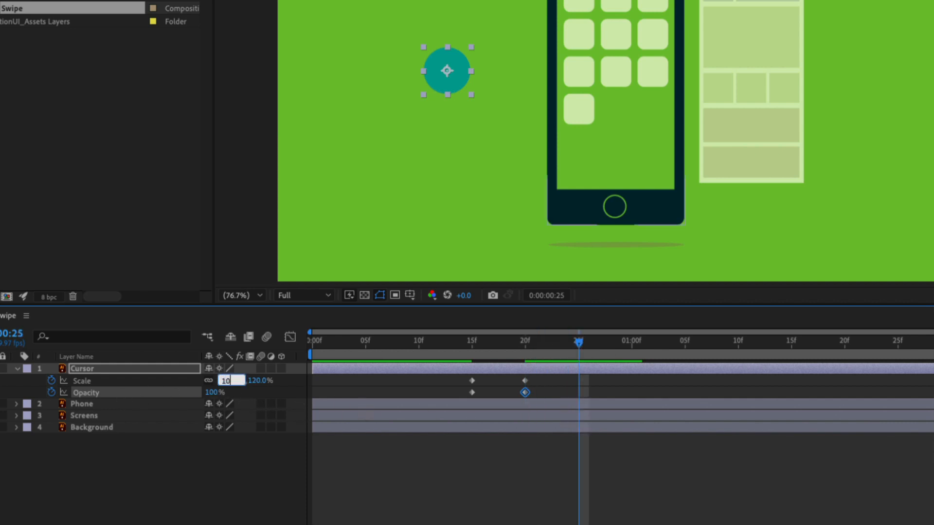
key("Tab")
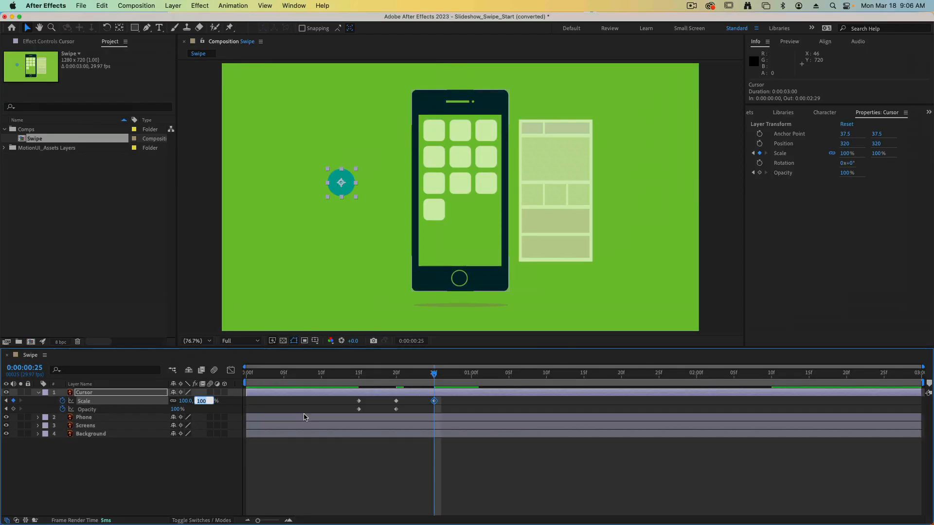
key("Return")
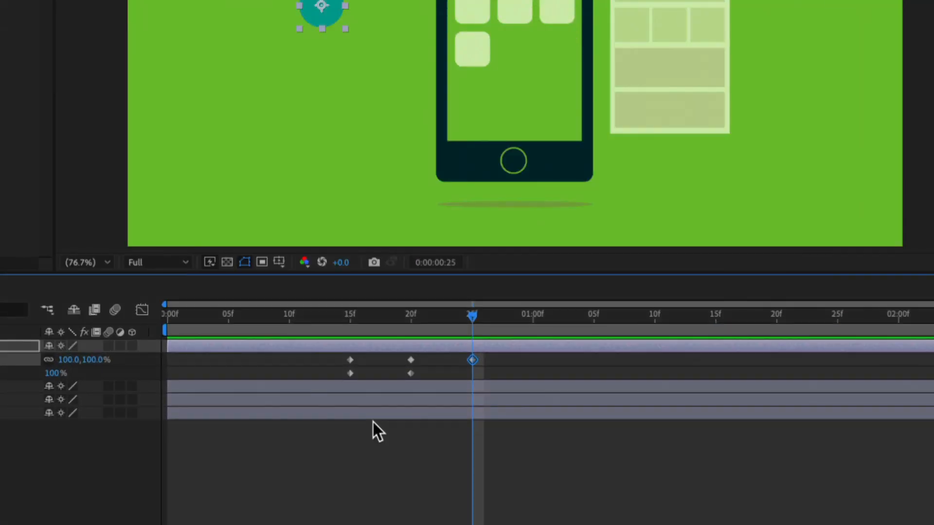
Apply Easy Ease to all of the Cursor layer's Scale and Opacity keyframes, and deselect them.
left_click_drag(335, 355, 497, 376)
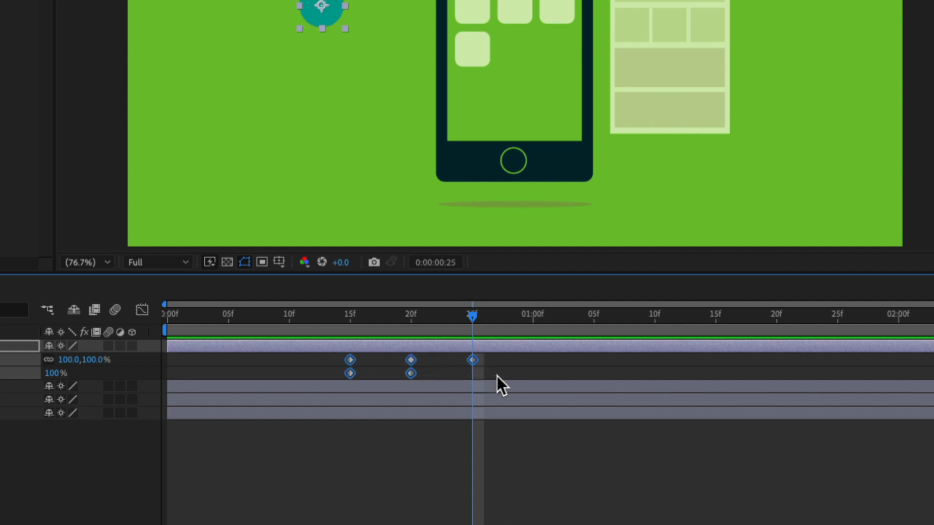
key("F9")
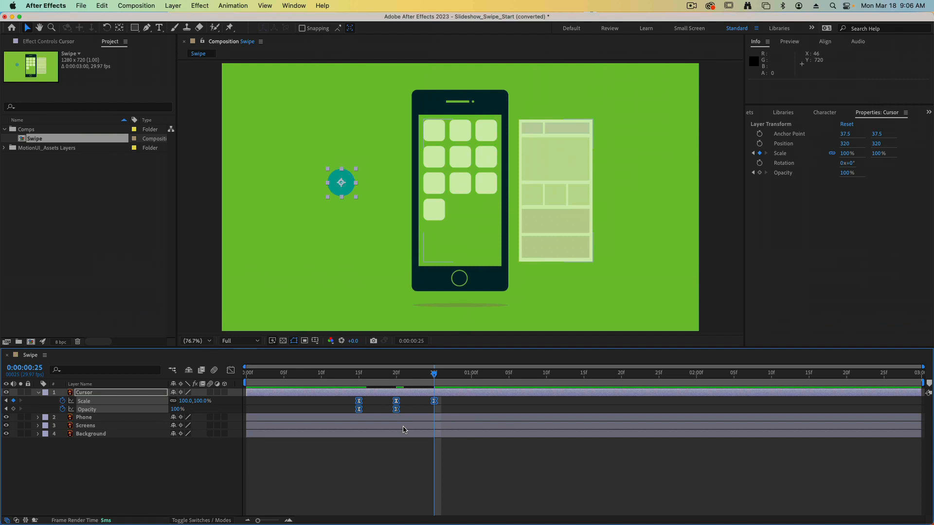
left_click(397, 443)
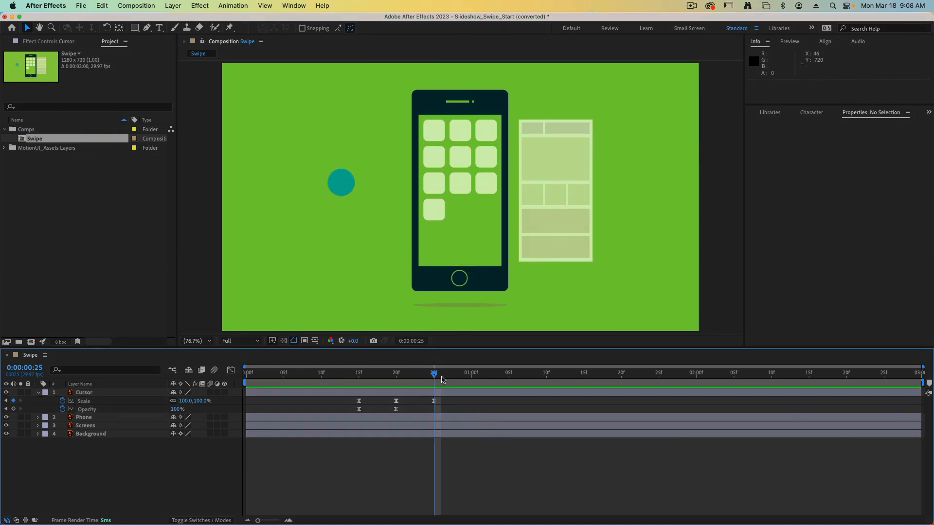
At 0:00:01:00, reveal the Cursor layer's Position and keyframe it with X set to 640.
left_click_drag(433, 377, 472, 375)
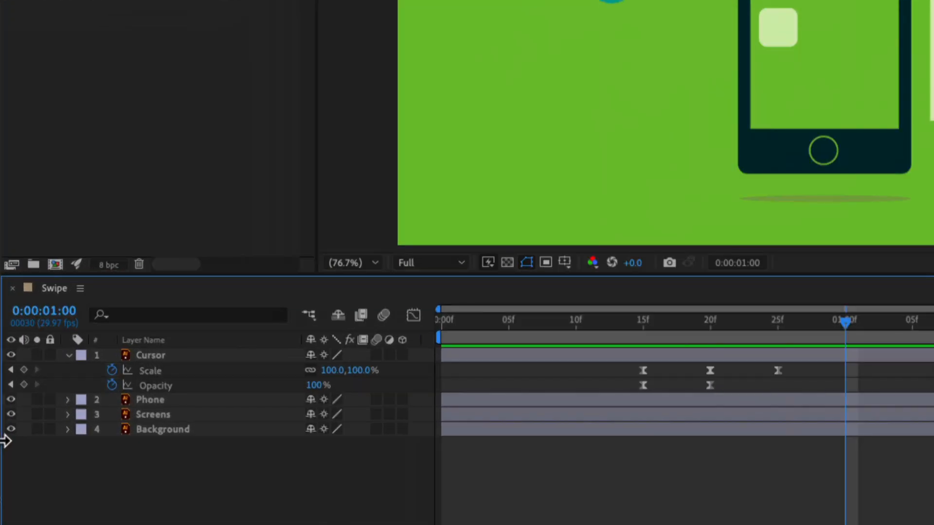
key("shift+p")
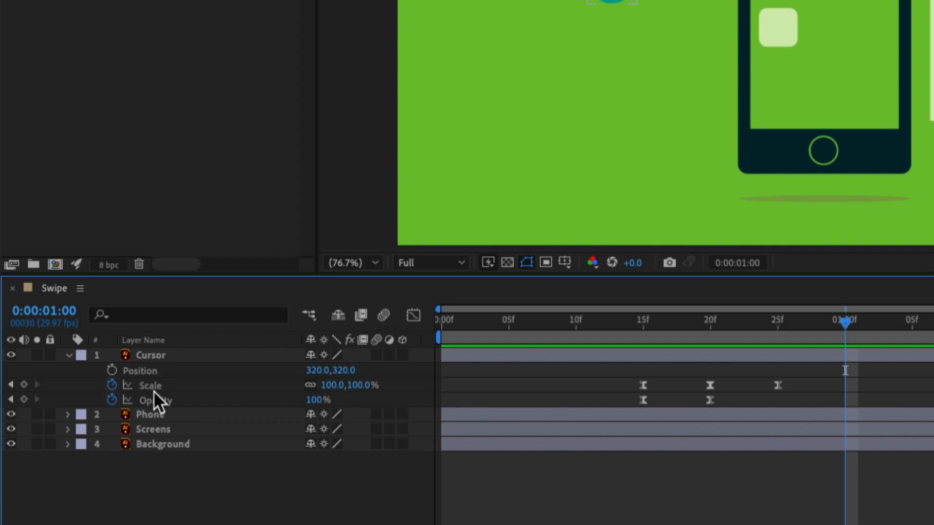
left_click(113, 370)
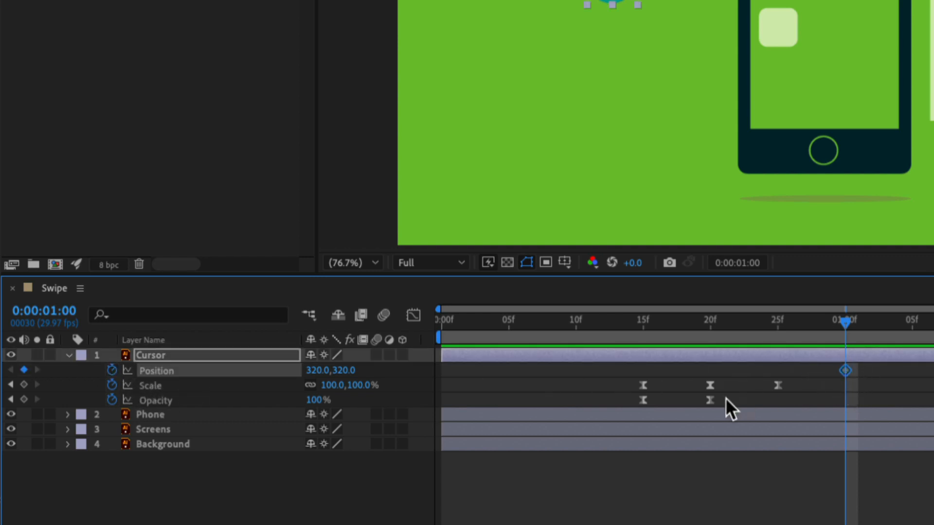
left_click(315, 370)
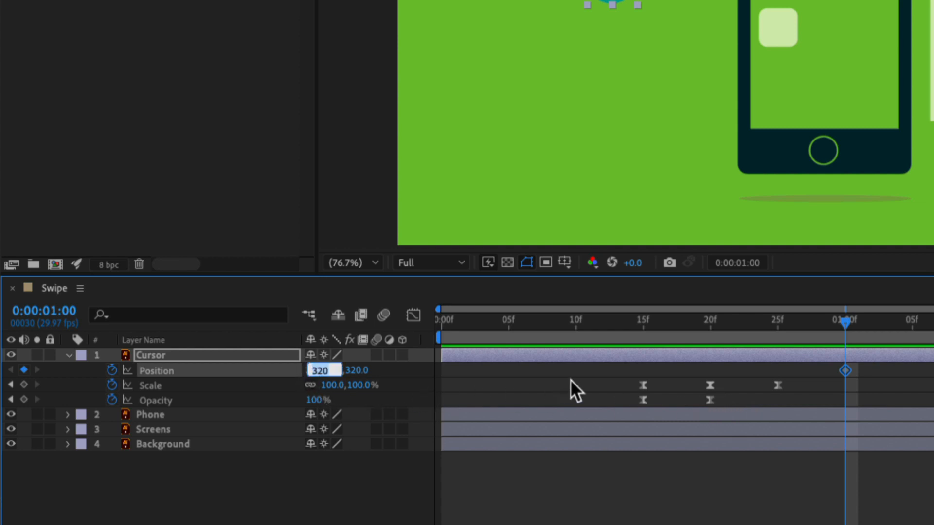
type("640")
key("Tab")
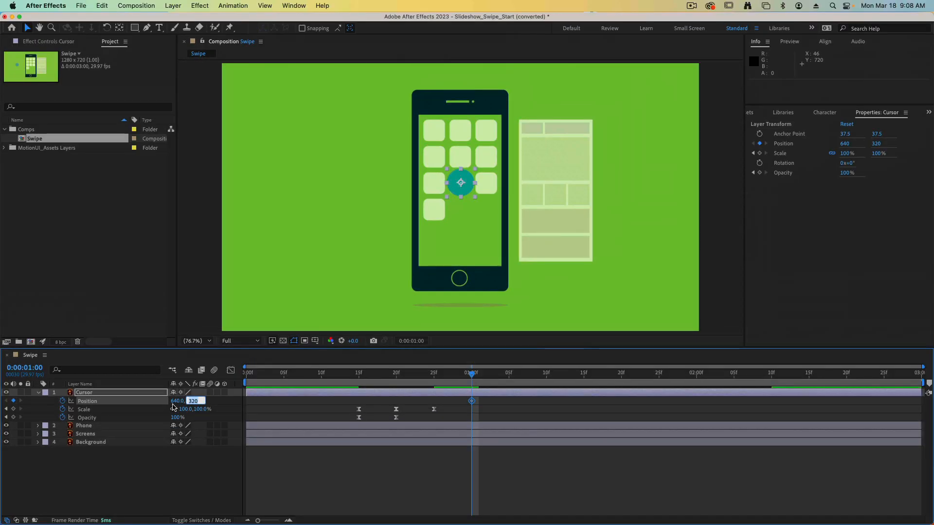
key("Return")
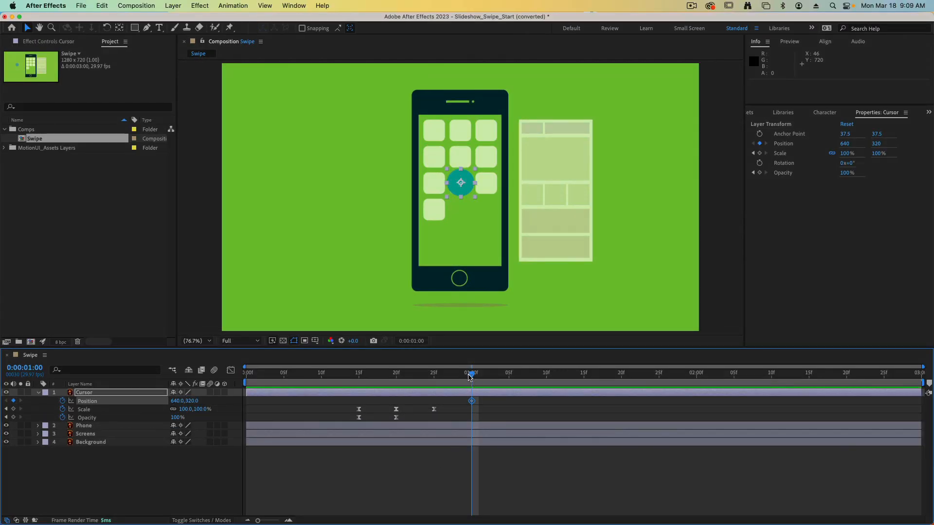
mouse_move(469, 377)
left_mouse_down()
mouse_move(322, 379)
mouse_move(470, 379)
left_mouse_up()
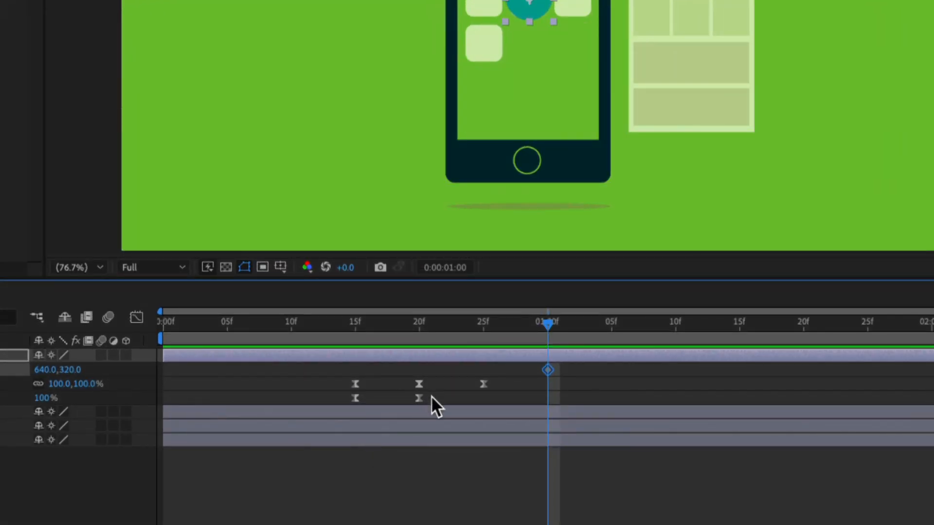
Copy the Cursor layer's two Opacity keyframes and paste them starting at 0:00:01:05.
left_click_drag(431, 393, 346, 408)
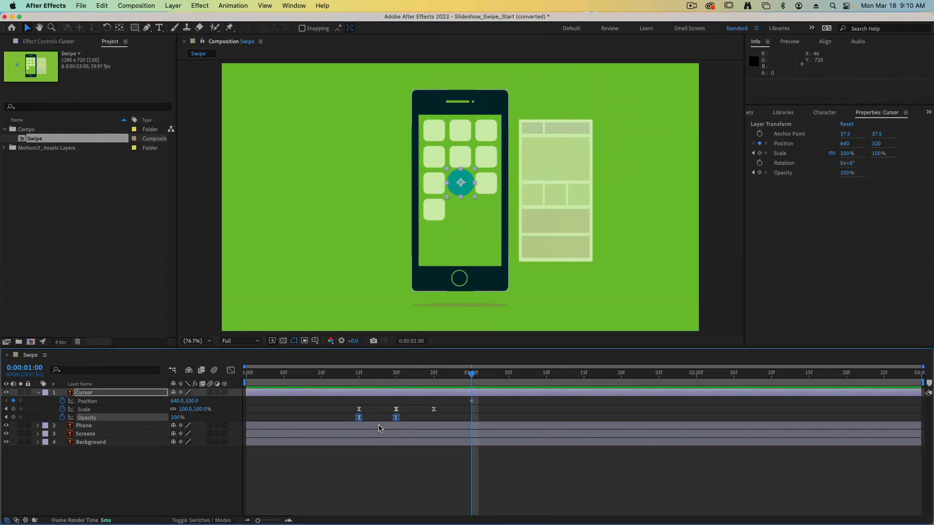
left_click(102, 6)
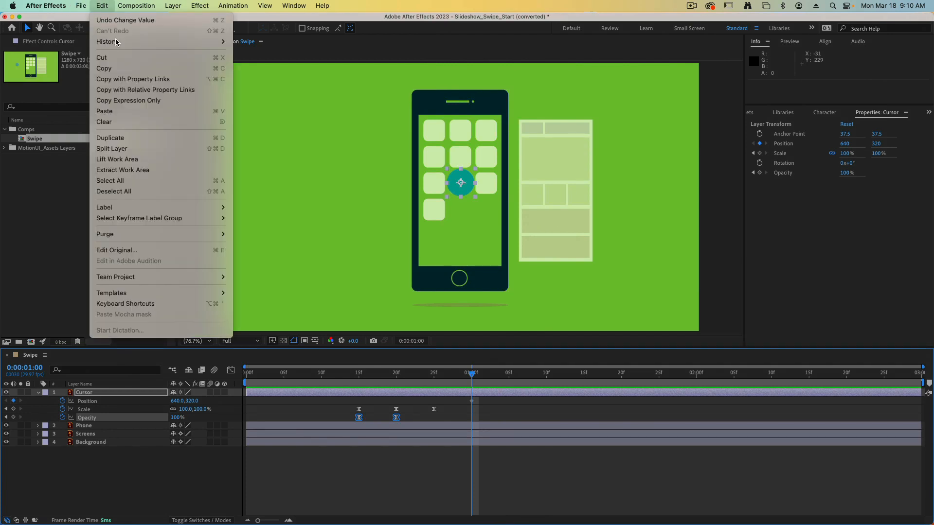
left_click(130, 68)
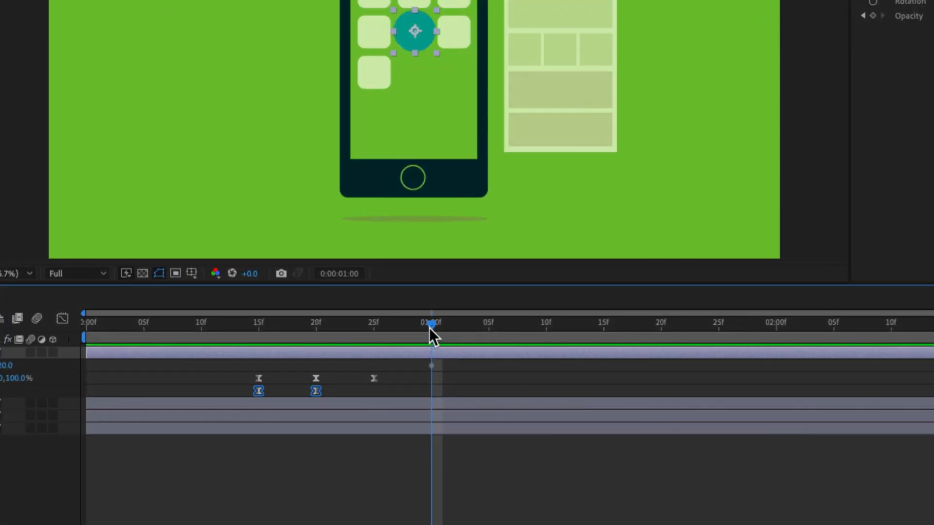
left_click_drag(429, 327, 488, 324)
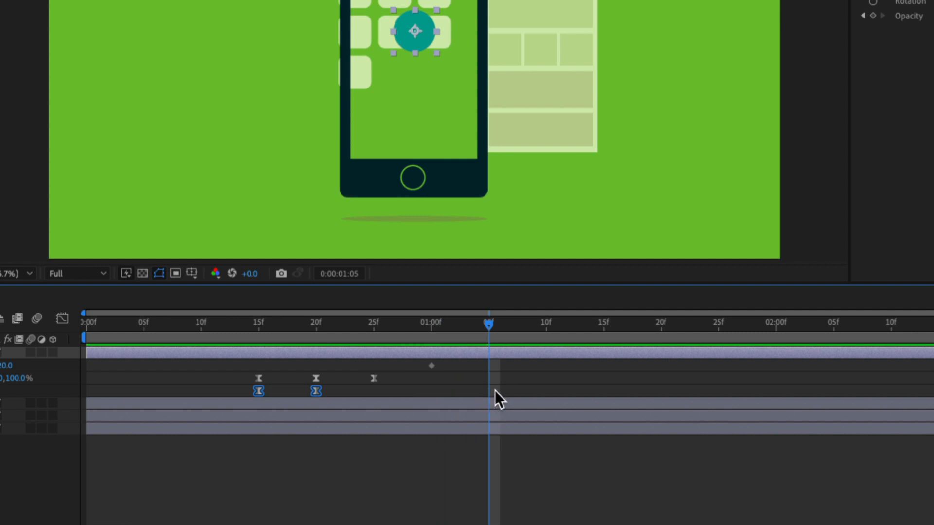
key("ctrl+v")
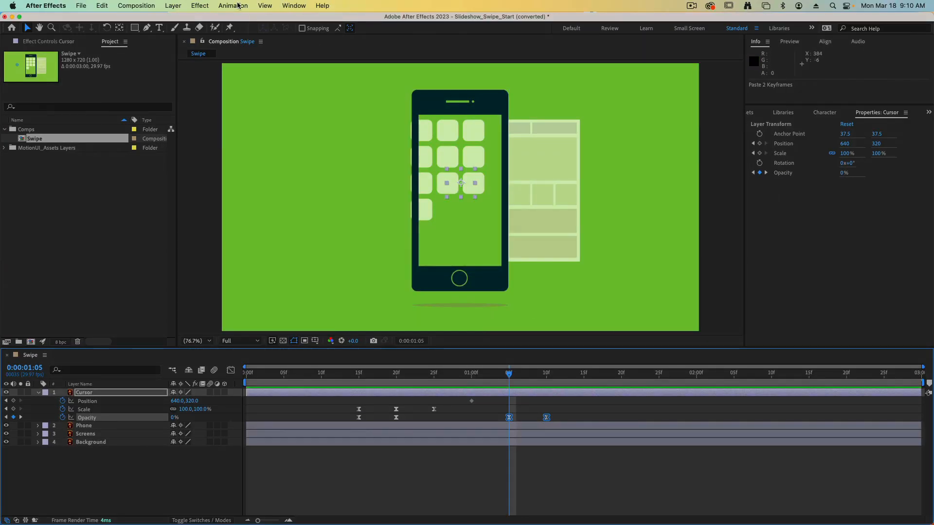
Apply Time-Reverse Keyframes to the two pasted Opacity keyframes of the Cursor layer.
left_click(238, 5)
mouse_move(246, 109)
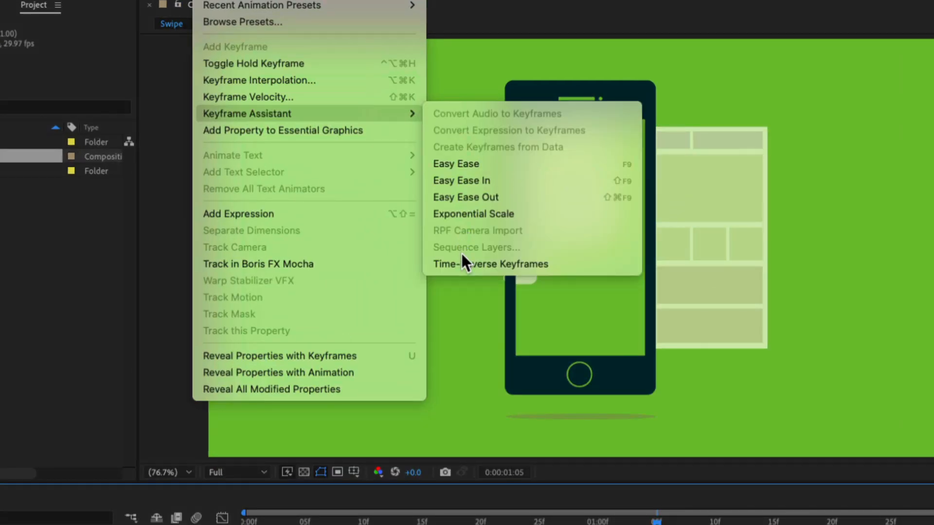
left_click(450, 264)
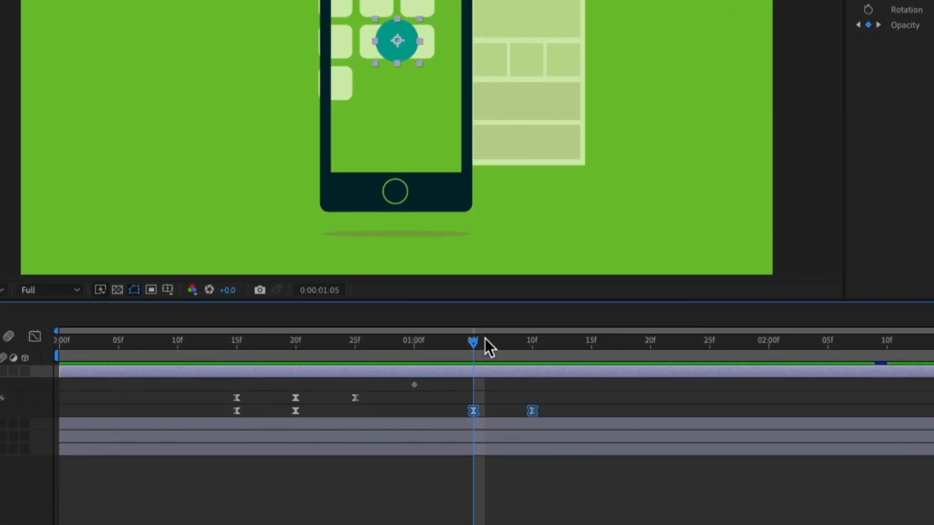
At 0:00:01:10, keyframe the Cursor layer's Position with X set to 450.
left_click_drag(471, 343, 525, 346)
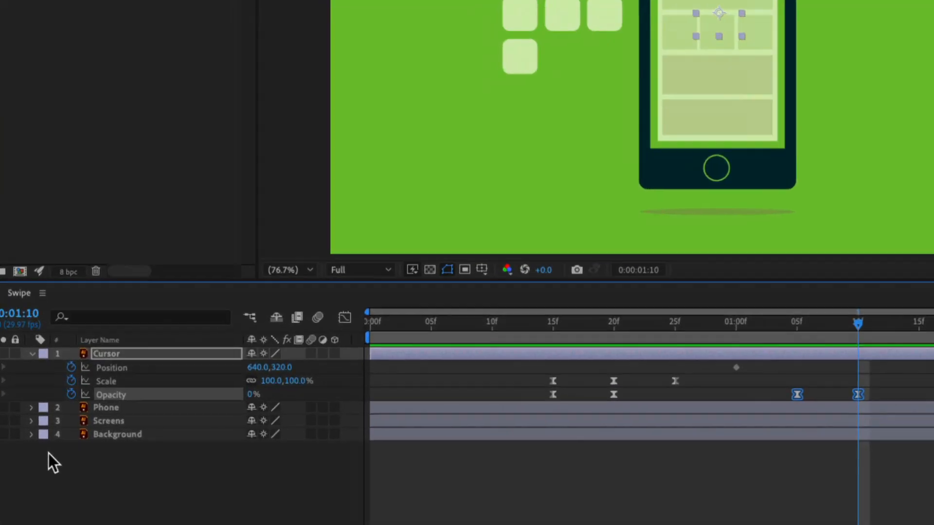
left_click(256, 368)
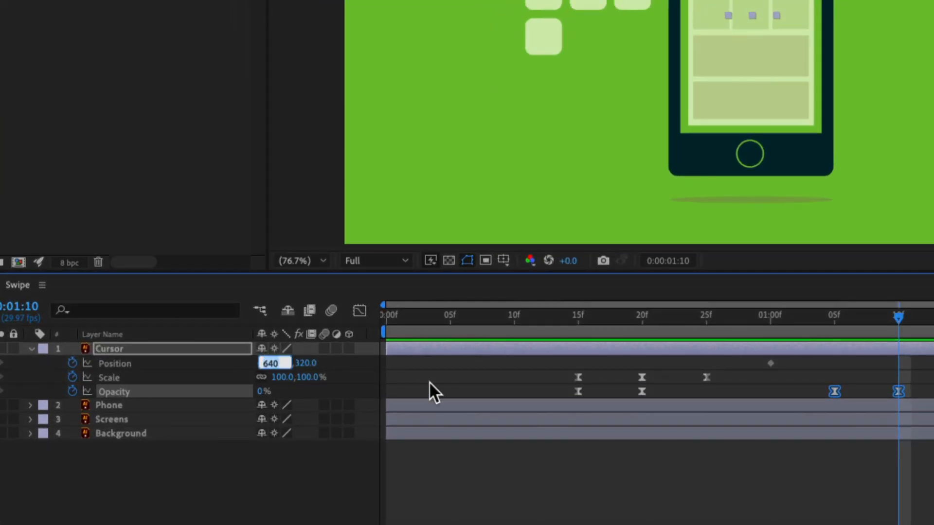
type("450")
key("Return")
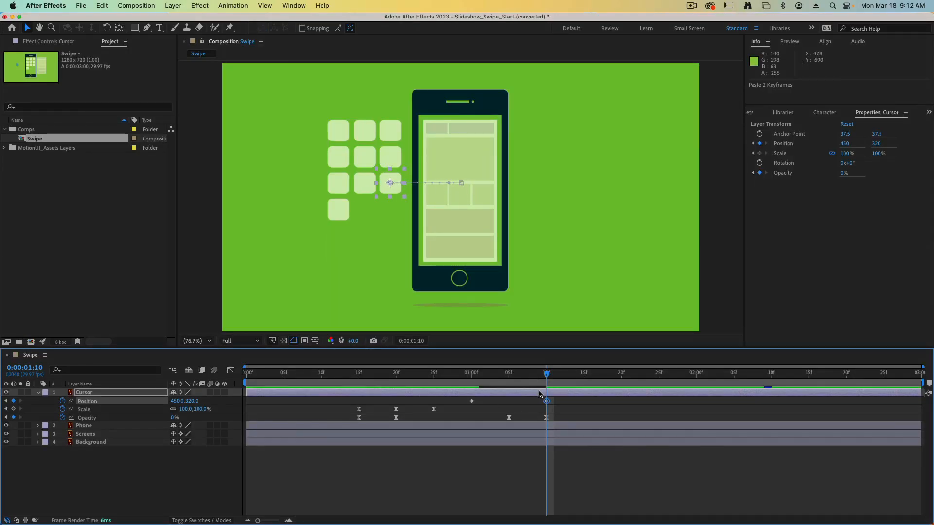
Apply Easy Ease to the Cursor layer's two Position keyframes and play back the swipe.
left_click_drag(463, 397, 558, 411)
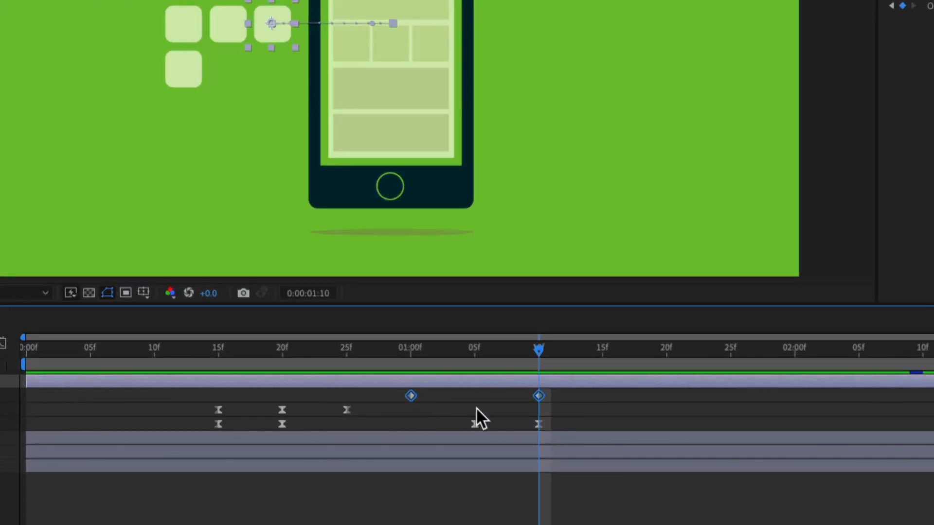
key("F9")
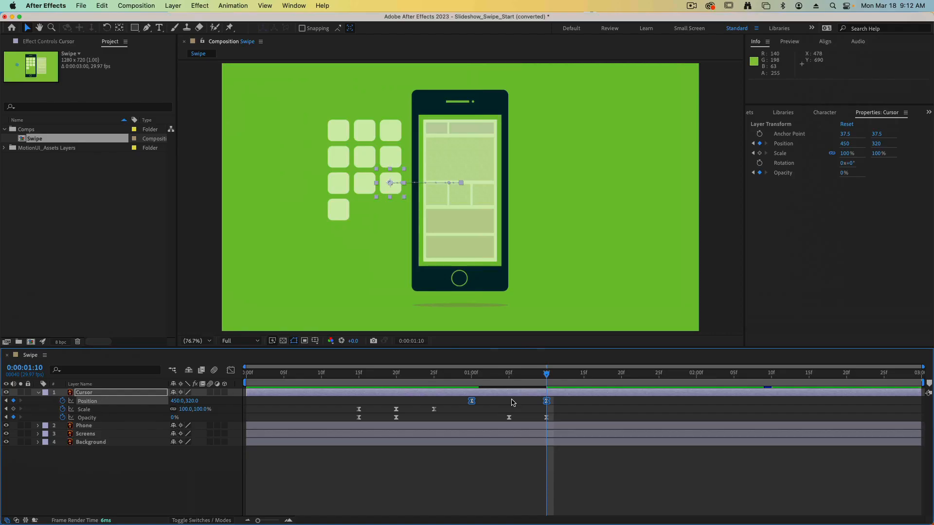
left_click_drag(547, 374, 351, 375)
key("space")
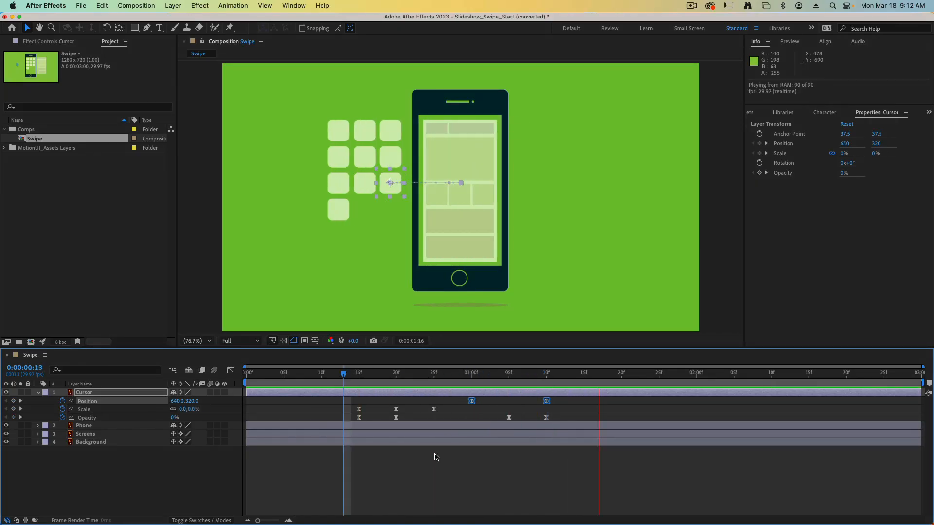
key("space")
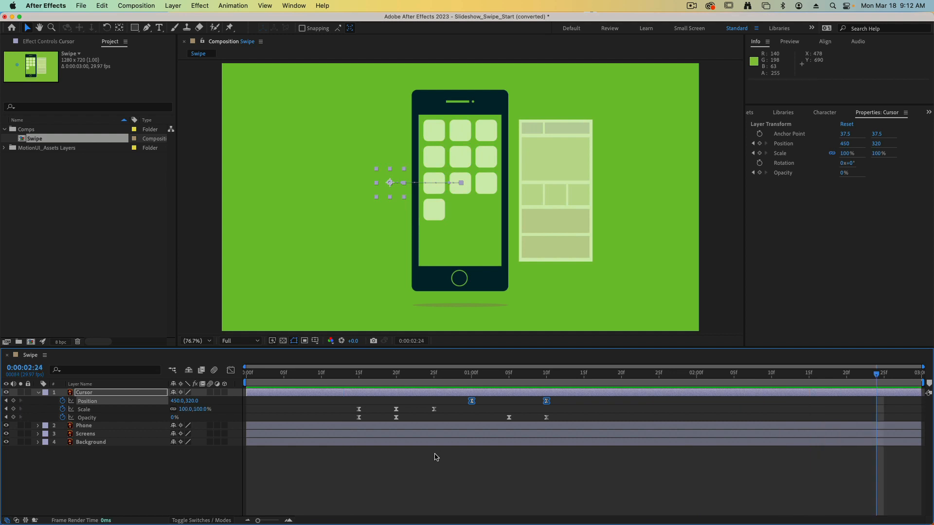
In the Graph Editor, extend the outgoing ease handle of the Cursor layer's 0:00:01:00 Position keyframe to about 0:00:01:05.
left_click(470, 466)
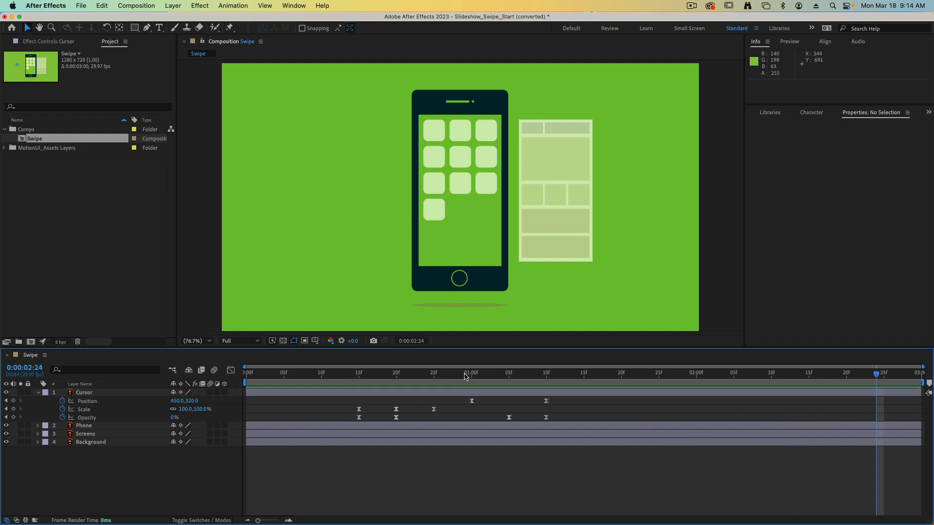
left_click_drag(468, 375, 556, 413)
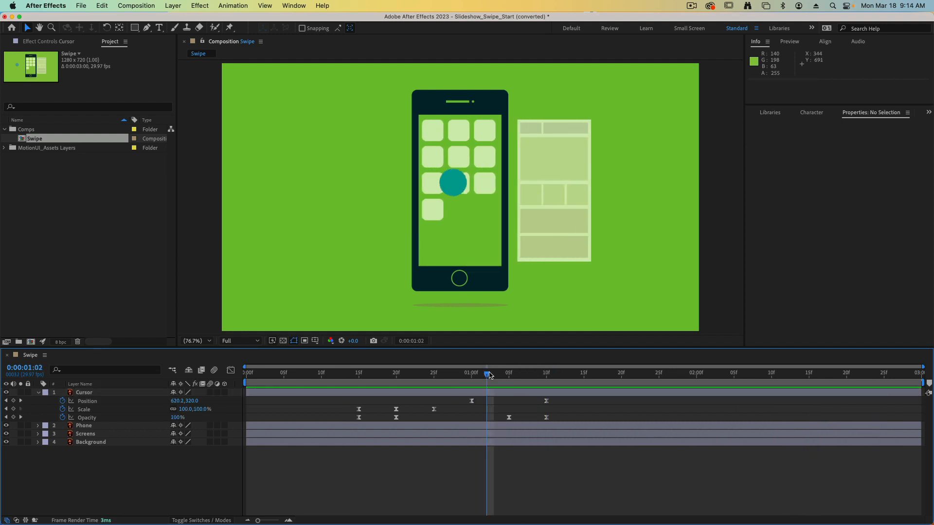
scroll(427, 161, "up", 1)
key("super+z")
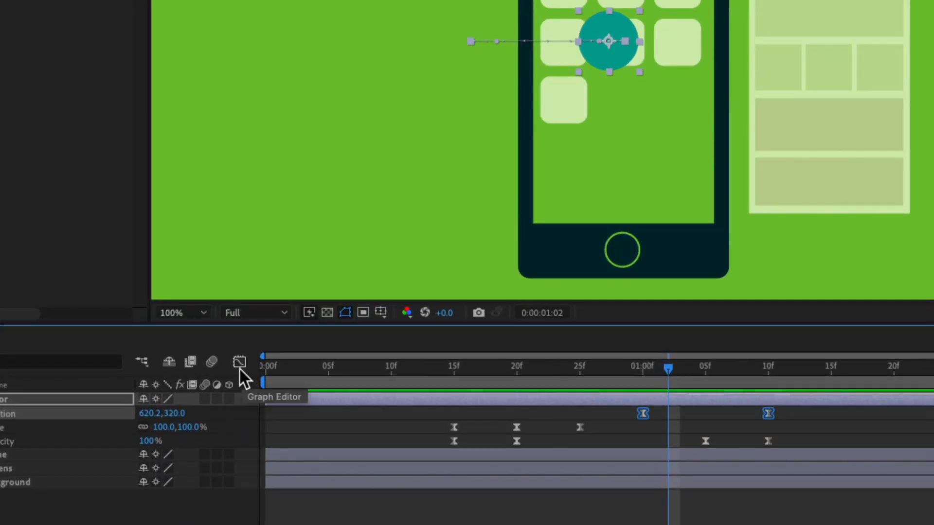
left_click(230, 370)
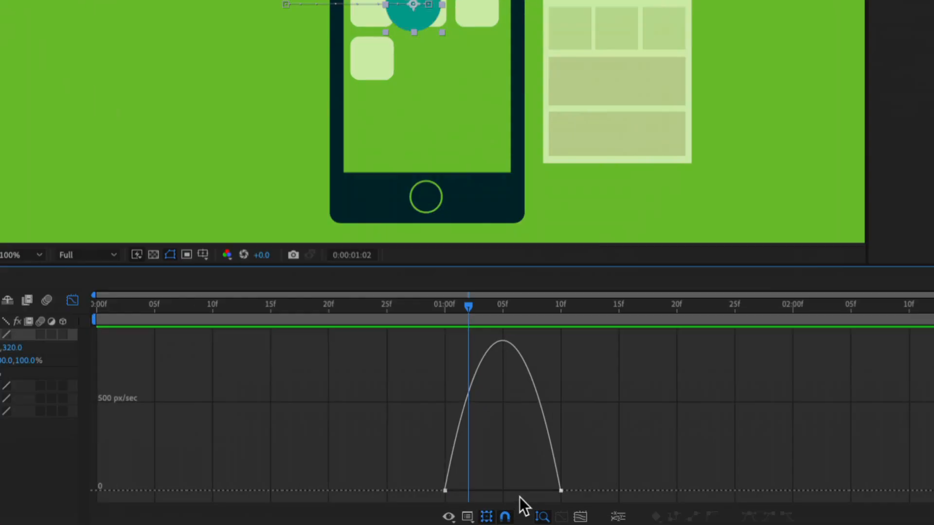
left_click(445, 491)
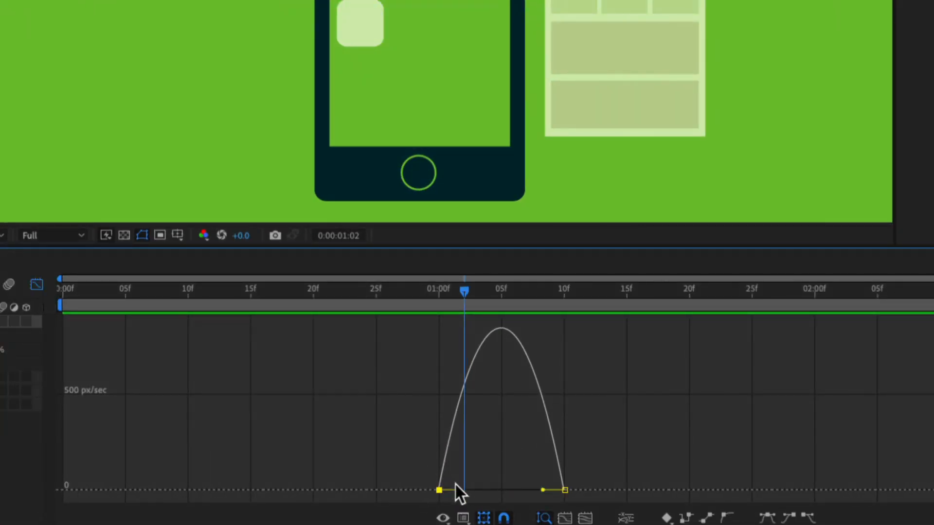
left_click_drag(458, 489, 515, 492)
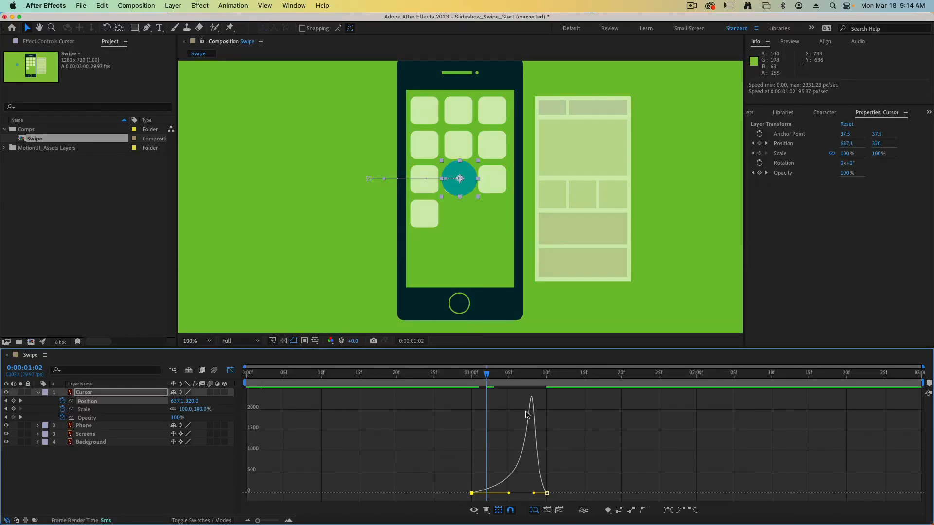
left_click(231, 370)
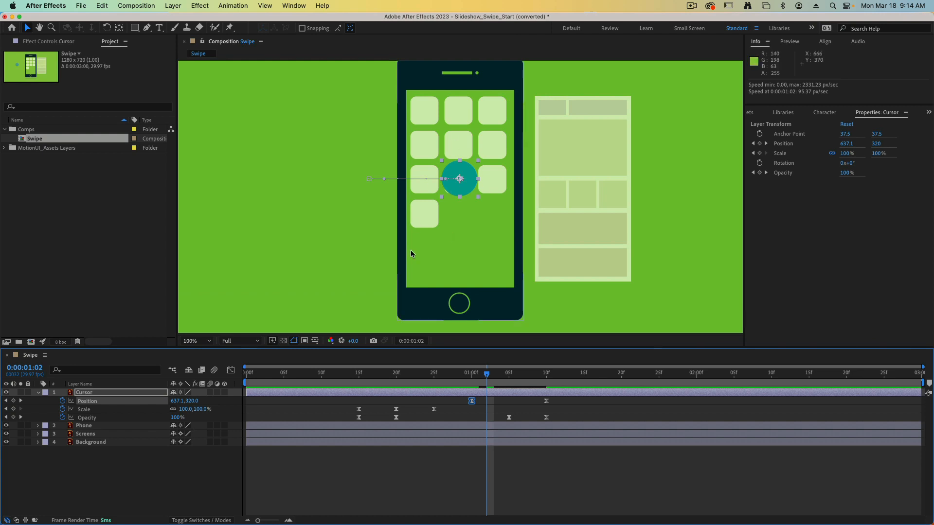
Fit the composition in the viewer and preview the Cursor swipe with its adjusted easing.
scroll(442, 234, "down", 1)
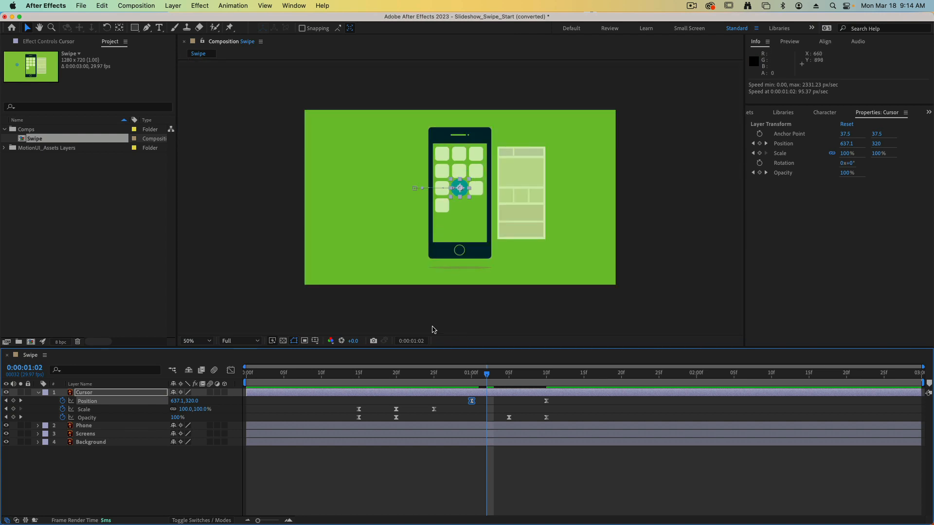
left_click(202, 342)
left_click(215, 352)
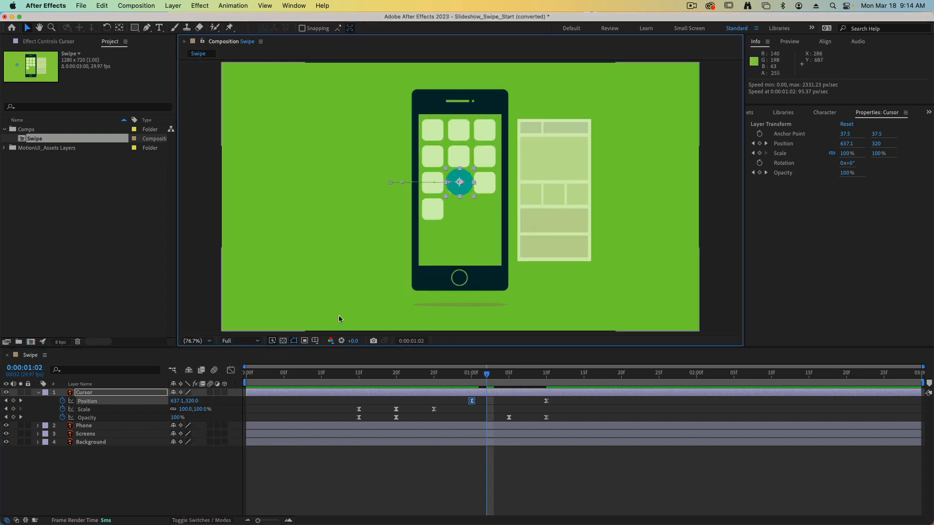
key("space")
left_click(352, 383)
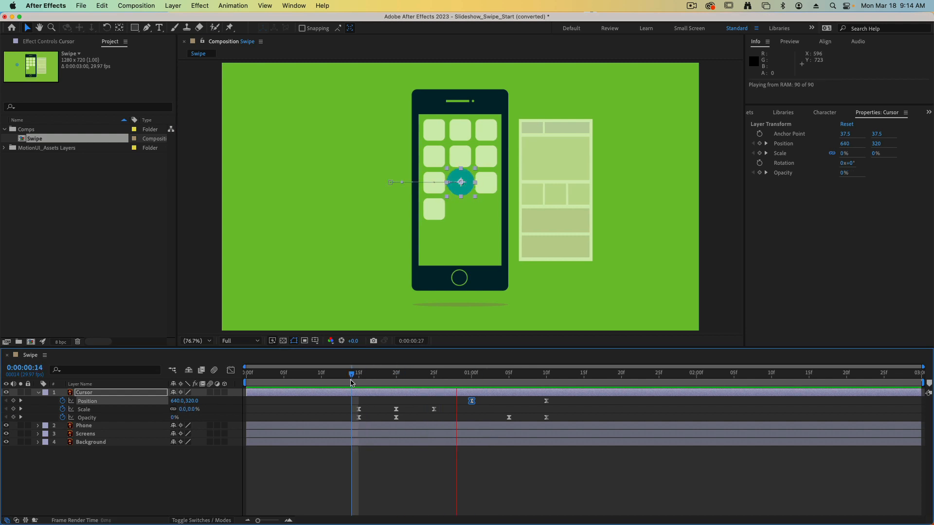
key("space")
left_click_drag(453, 373, 567, 379)
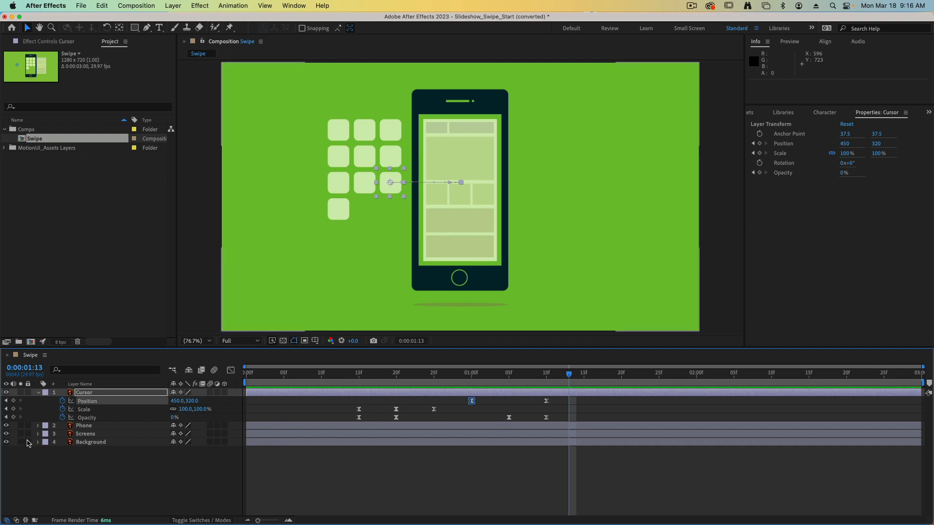
Reveal the Screens layer's Transform properties and compare the timing of its Position keyframes with the Cursor layer's keyframes.
left_click(38, 434)
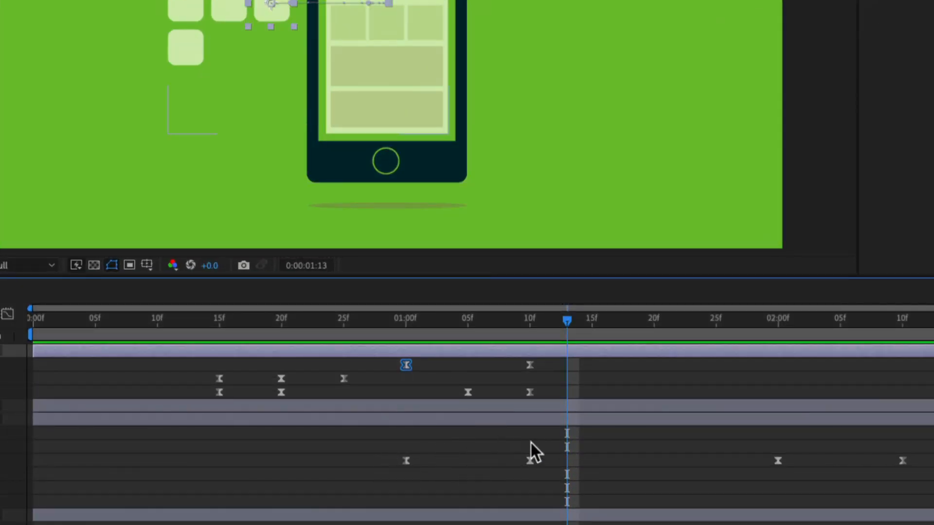
left_click_drag(554, 322, 530, 323)
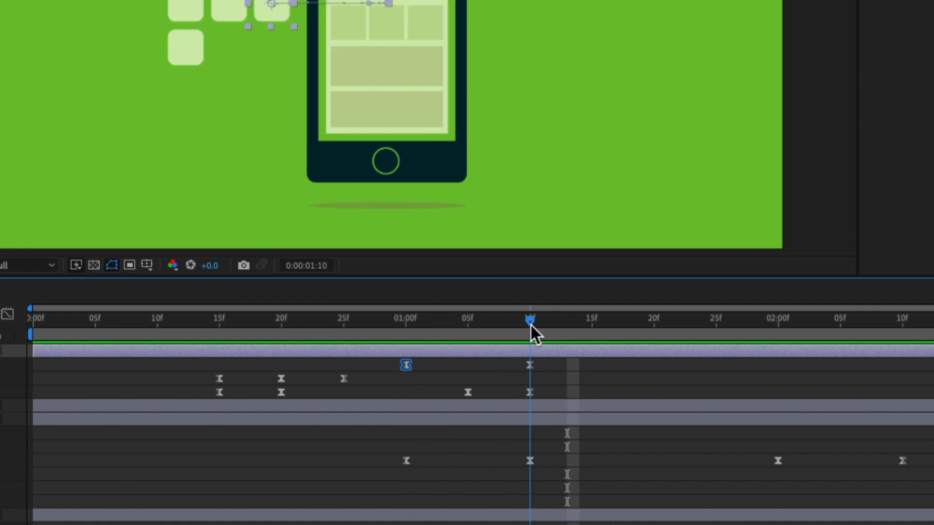
left_click_drag(530, 325, 902, 343)
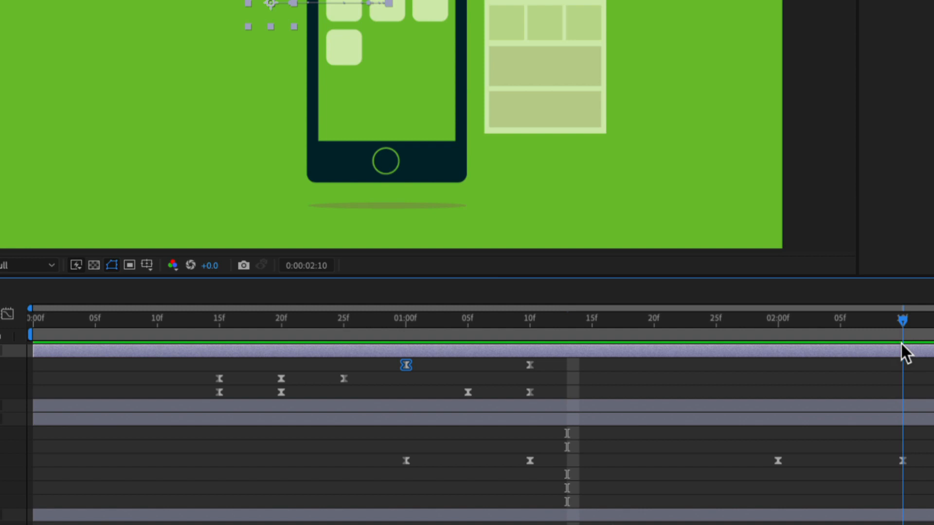
left_click_drag(901, 343, 776, 355)
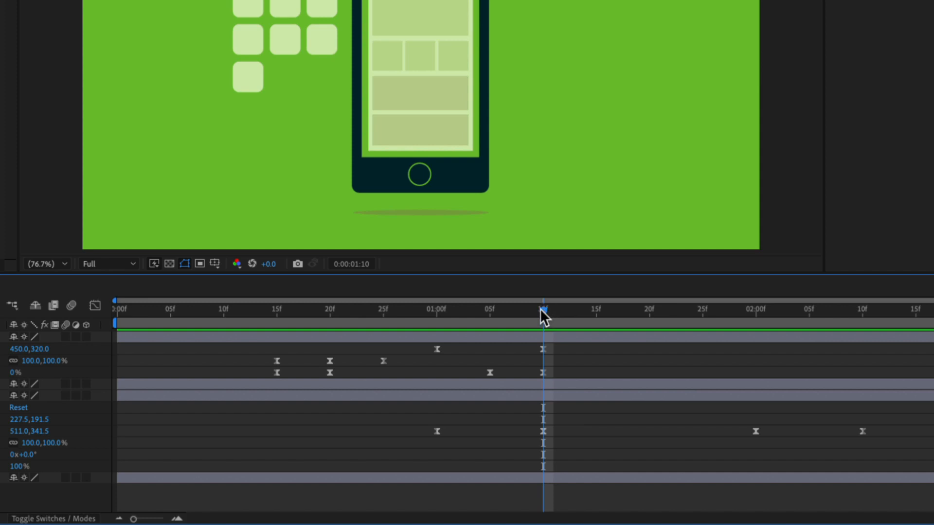
left_click_drag(542, 310, 363, 311)
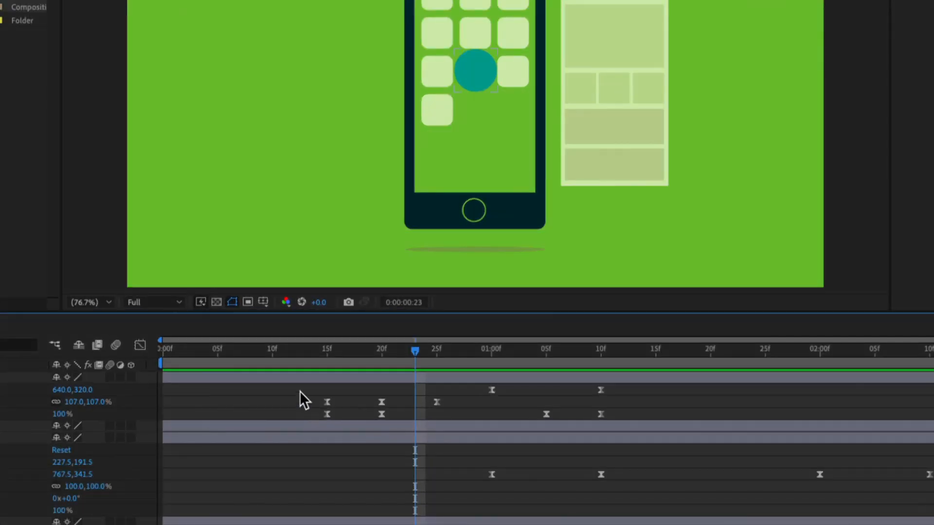
Copy the Cursor layer's first three Scale and first two Opacity keyframes and paste them starting at 0:00:01:15.
left_click_drag(323, 396, 422, 427)
left_click(435, 406, "shift")
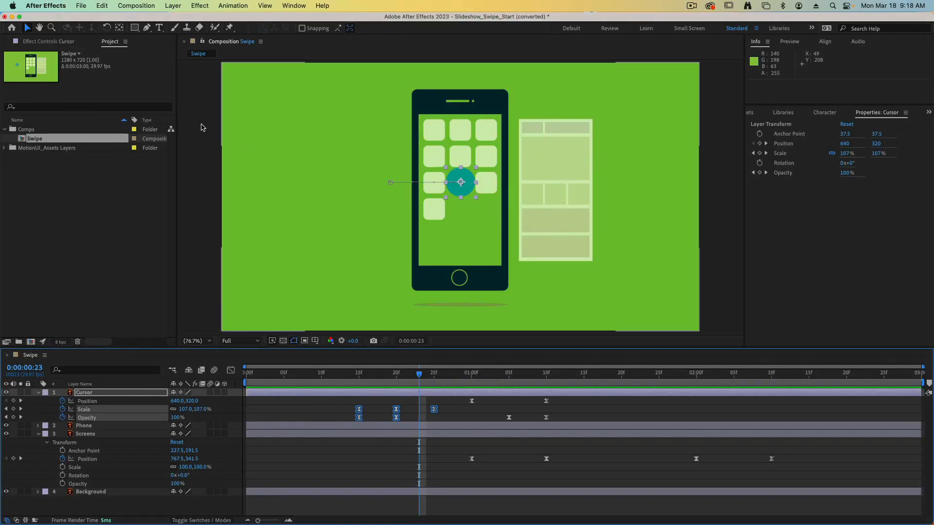
left_click(101, 6)
left_click(108, 70)
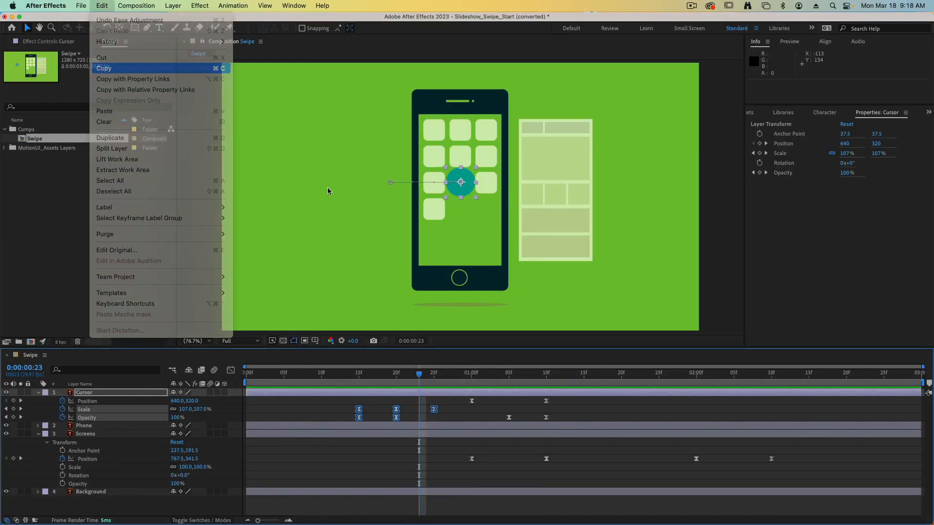
left_click(479, 374)
left_click_drag(498, 378, 583, 413)
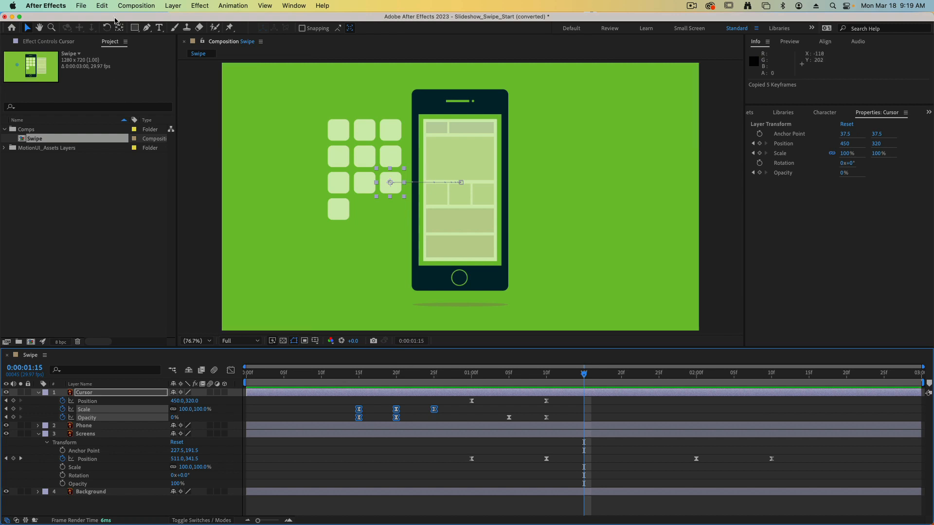
left_click(101, 5)
left_click(105, 111)
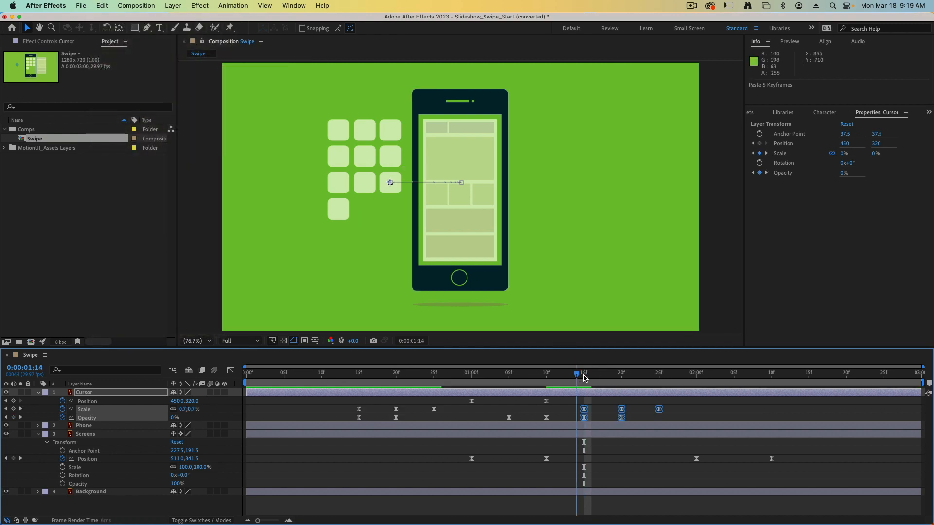
At 0:00:01:15, keyframe the Cursor layer's Position with X set to 640.
left_click_drag(583, 375, 658, 382)
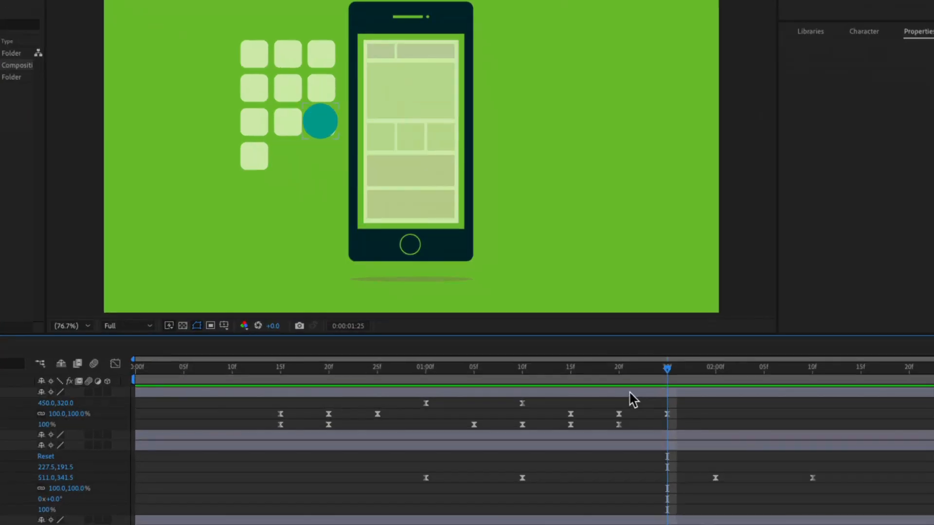
left_click_drag(667, 372, 572, 374)
key("alt+shift+Left")
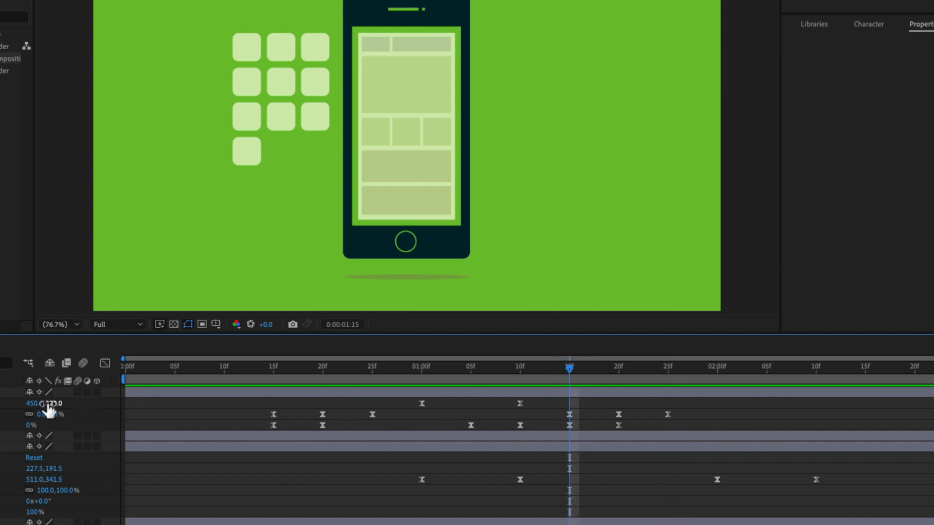
left_click_drag(34, 403, 153, 402)
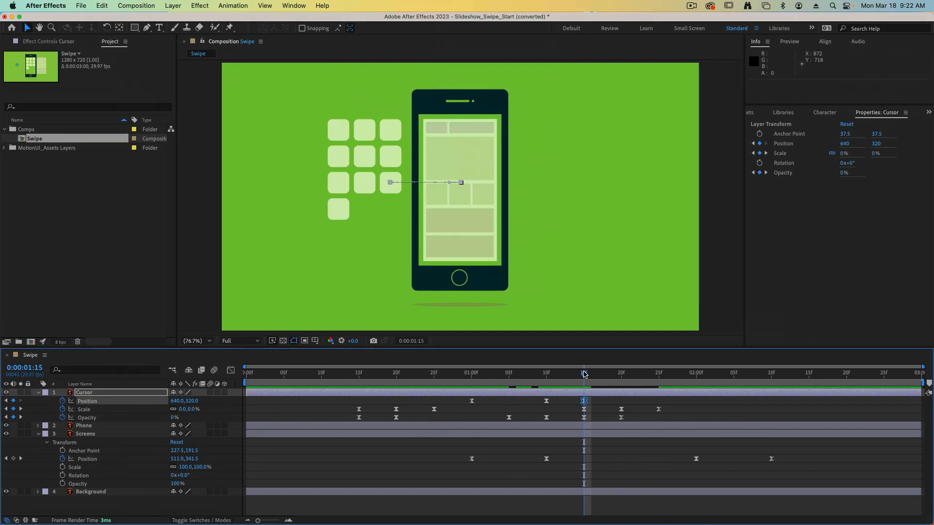
Play back the animation from around 0:00:01:15 to check the Cursor's second appearance on the phone screen.
left_click_drag(652, 370, 616, 373)
key("space")
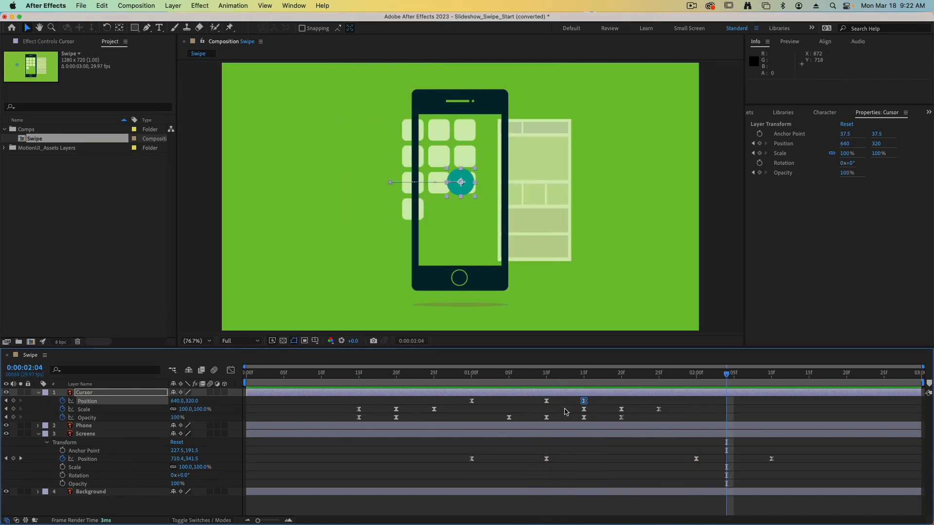
left_click(583, 376)
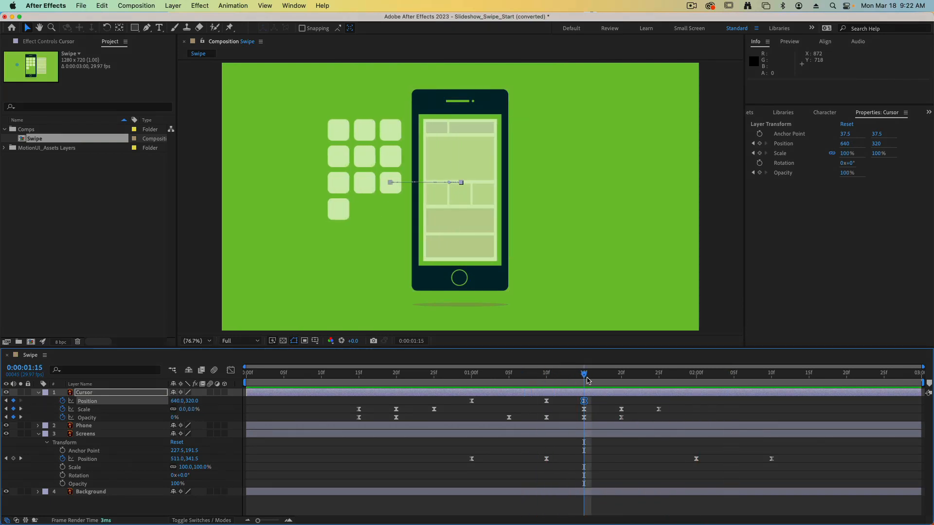
key("space")
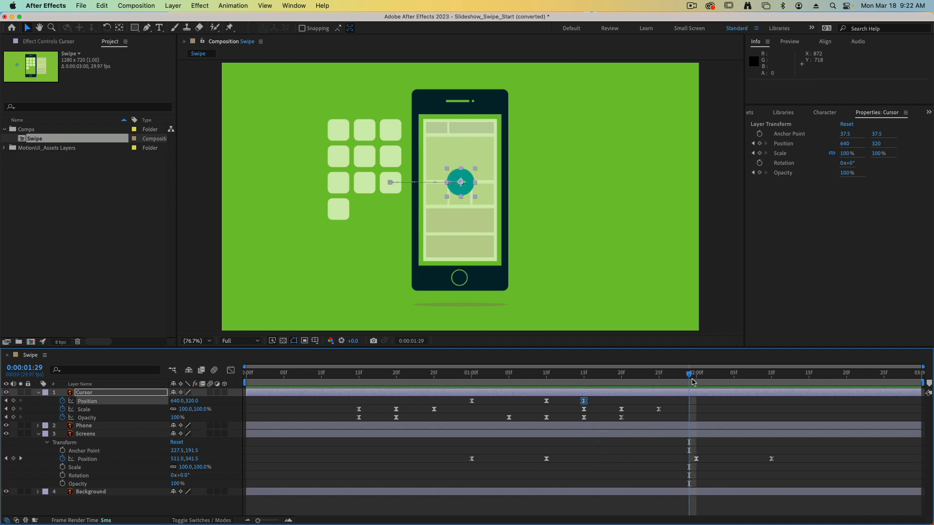
Add a Position keyframe holding the current value to the Cursor layer at 0:00:02:00.
left_click(693, 381)
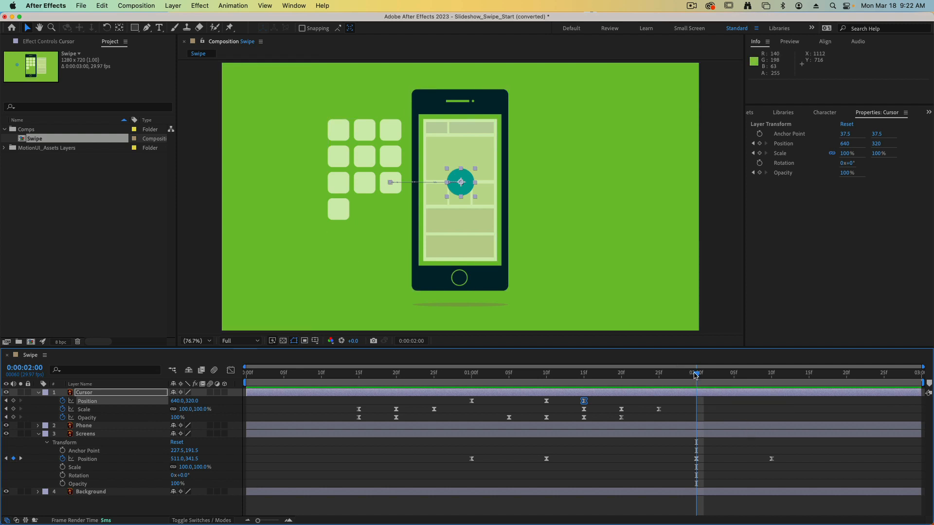
key("space")
key("space")
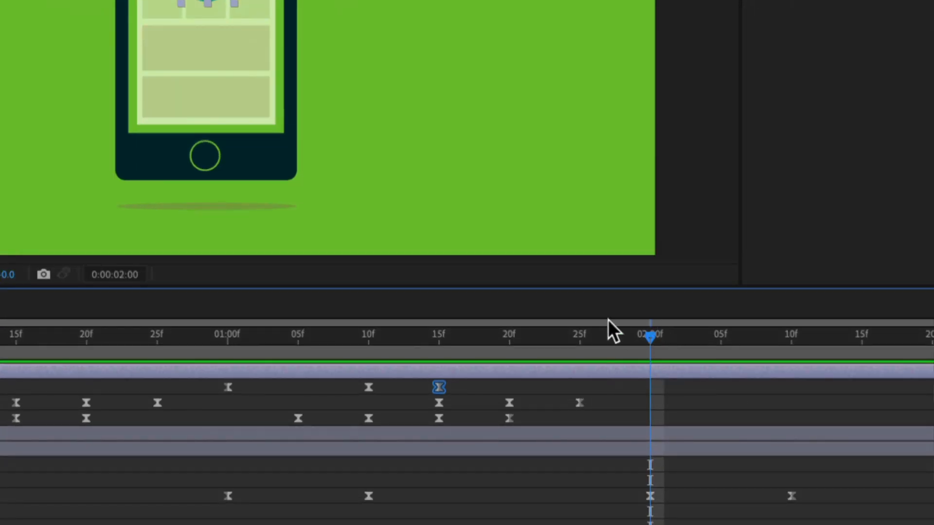
left_click(647, 384)
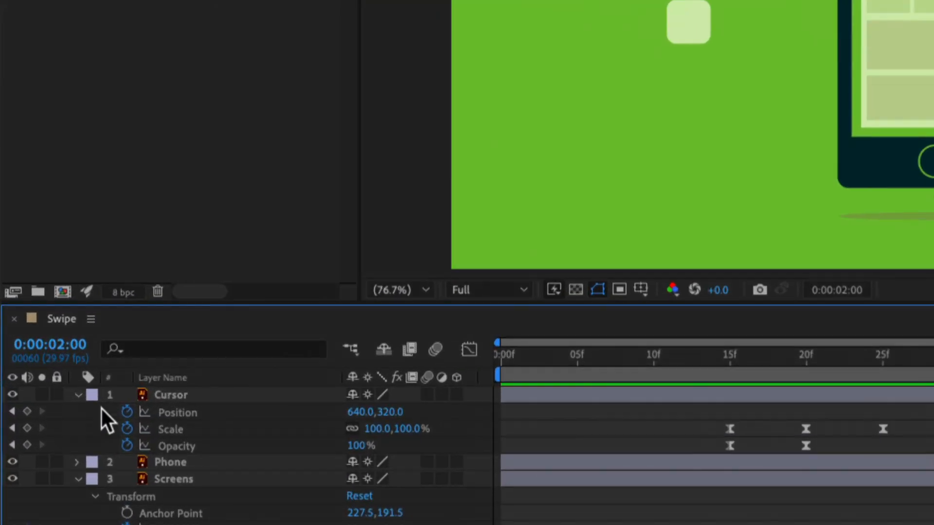
left_click(27, 411)
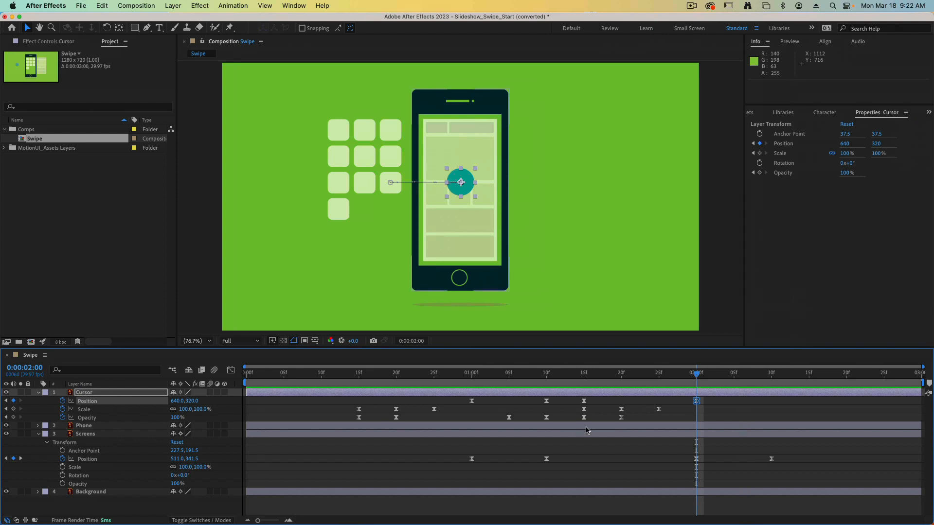
At 0:00:02:10, keyframe the Cursor layer's Position with X set to 897 and preview the move.
left_click_drag(699, 370, 773, 382)
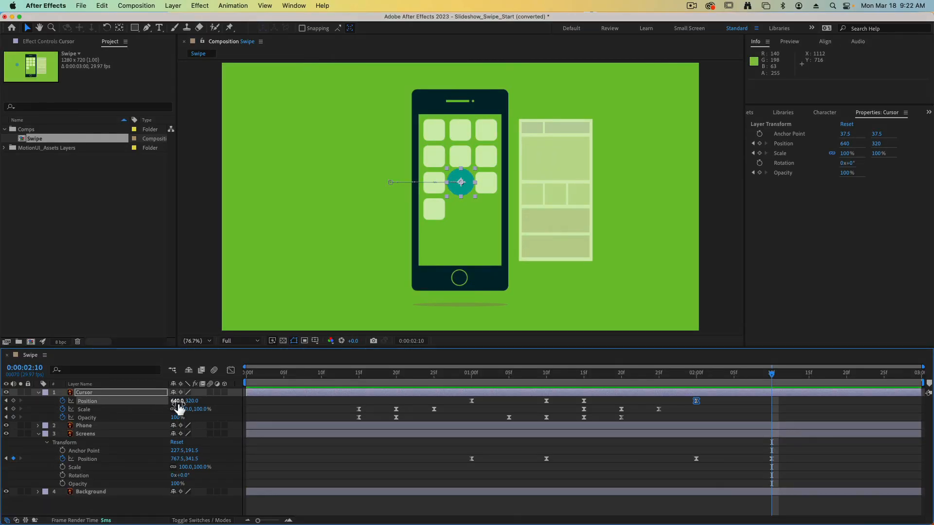
left_click_drag(178, 401, 304, 405)
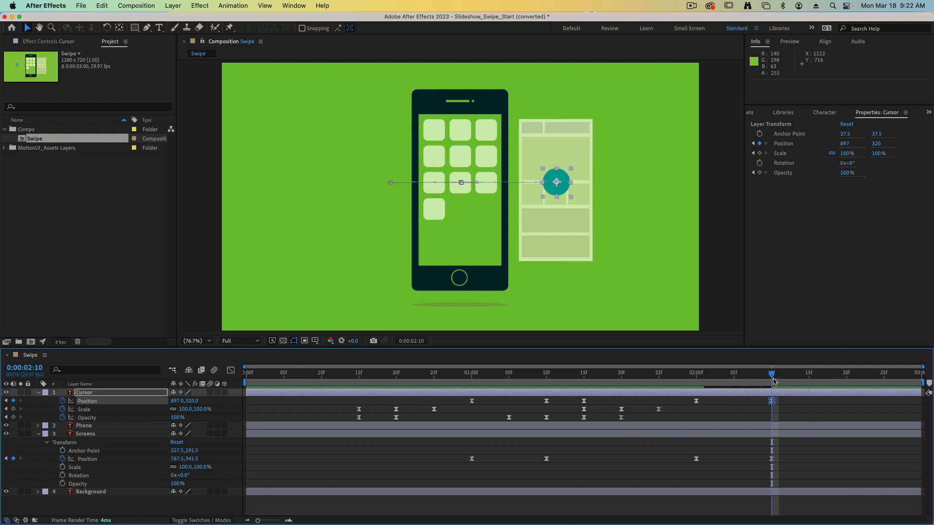
key("space")
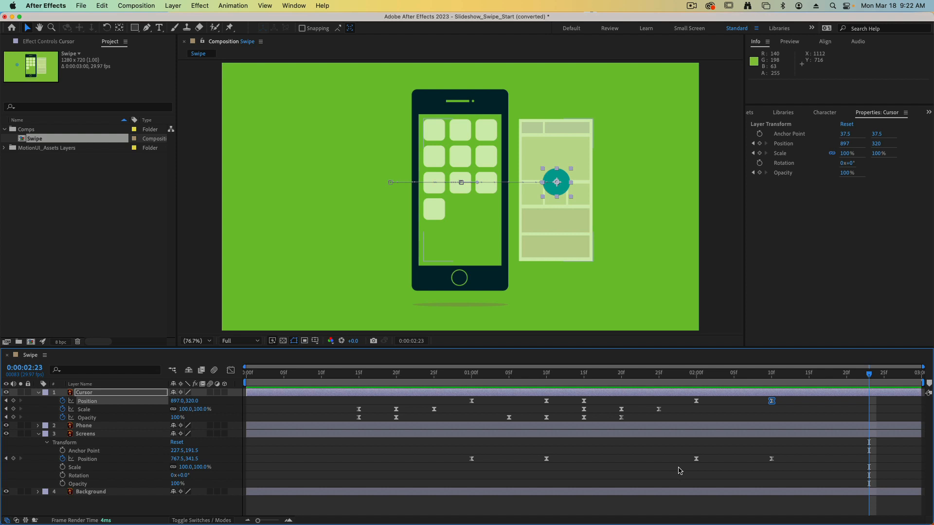
Reshape the speed curve between the Cursor's Position keyframes at 0:00:02:00 and 0:00:02:10 to peak early with a long ease-out, and preview it.
left_click(773, 376)
left_click_drag(773, 375, 728, 409)
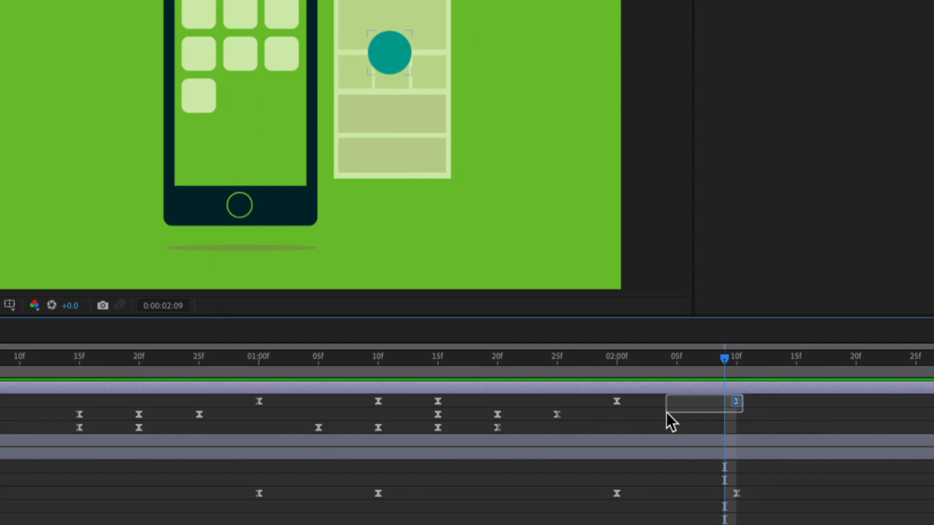
left_click_drag(670, 421, 605, 415)
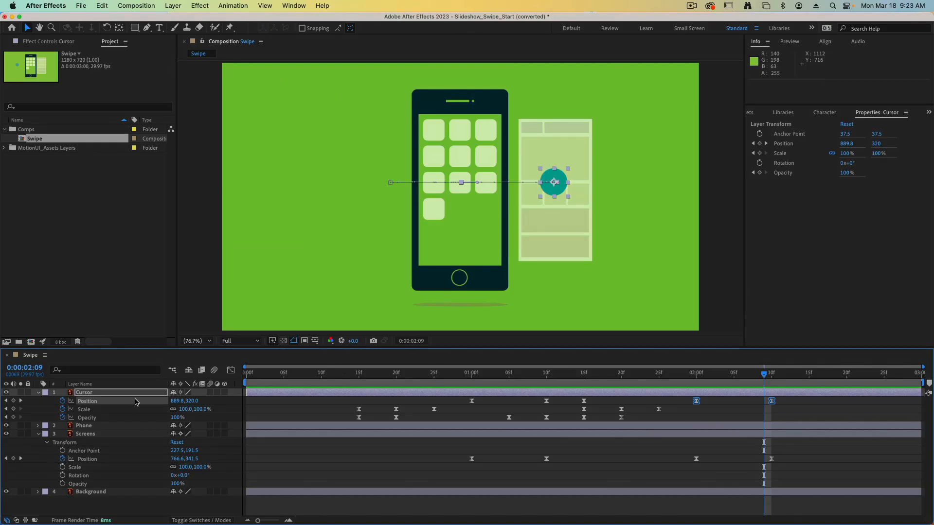
left_click(231, 371)
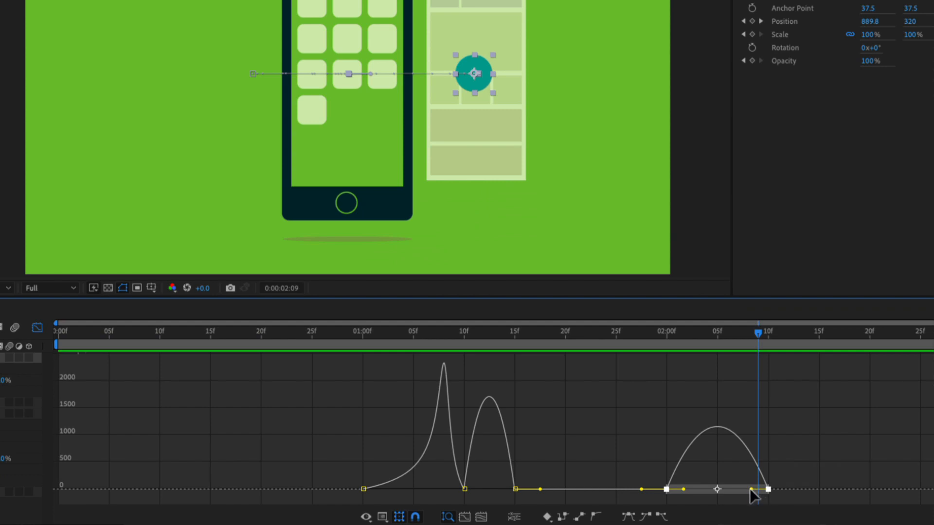
left_click_drag(752, 490, 708, 488)
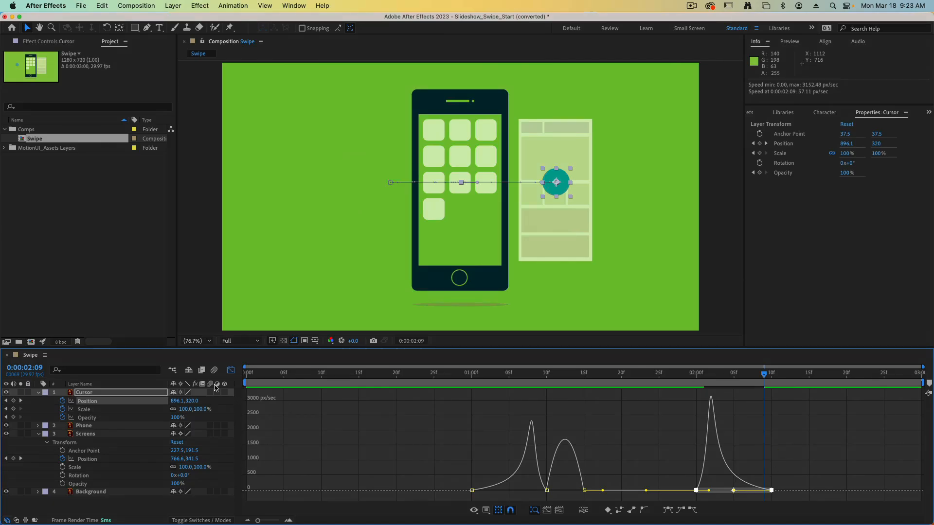
left_click(230, 371)
key("space")
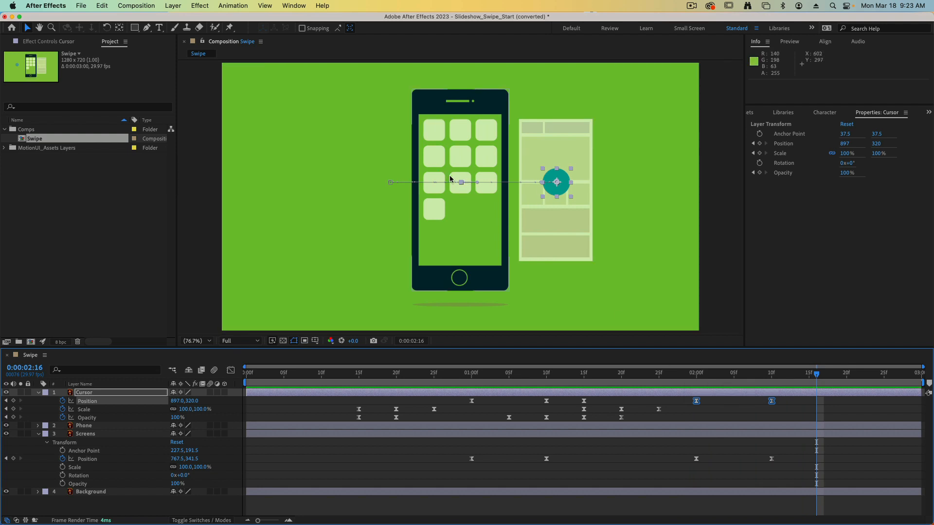
Set the current time to 0:00:02:00 and copy the Cursor layer's Opacity keyframes from 0:00:01:05 and 0:00:01:10.
left_click(697, 379)
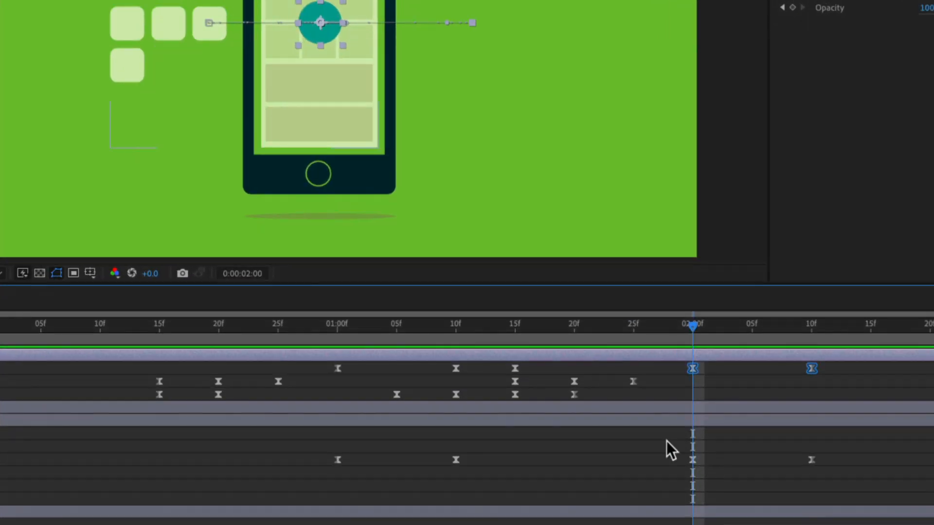
left_click(395, 394)
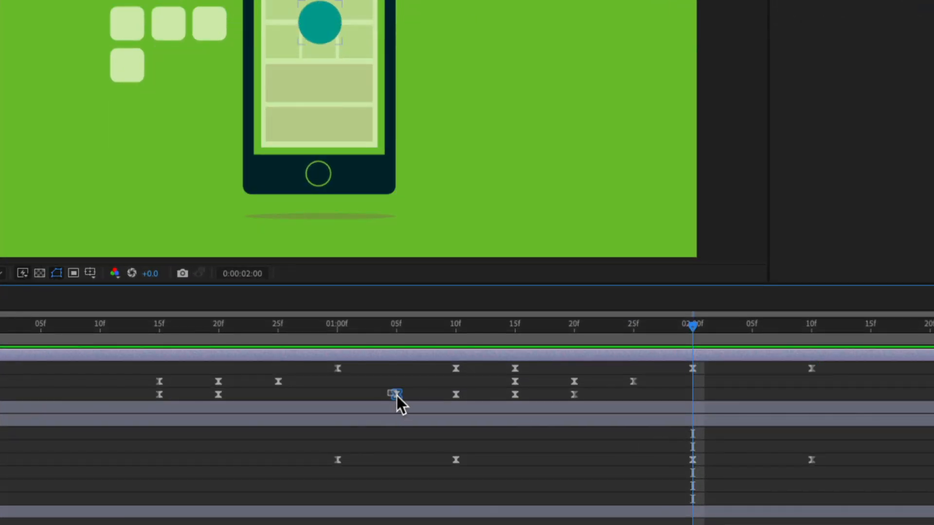
left_click_drag(457, 401, 460, 401)
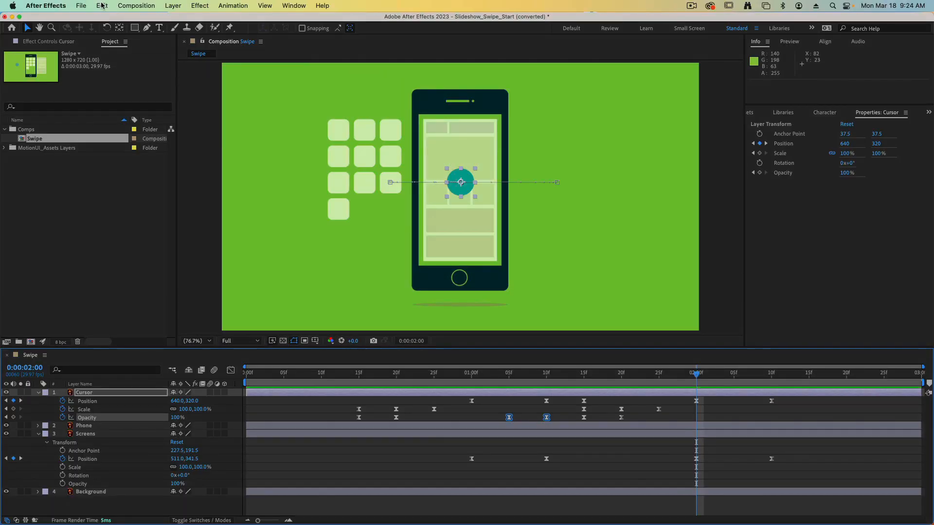
left_click(102, 5)
left_click(104, 68)
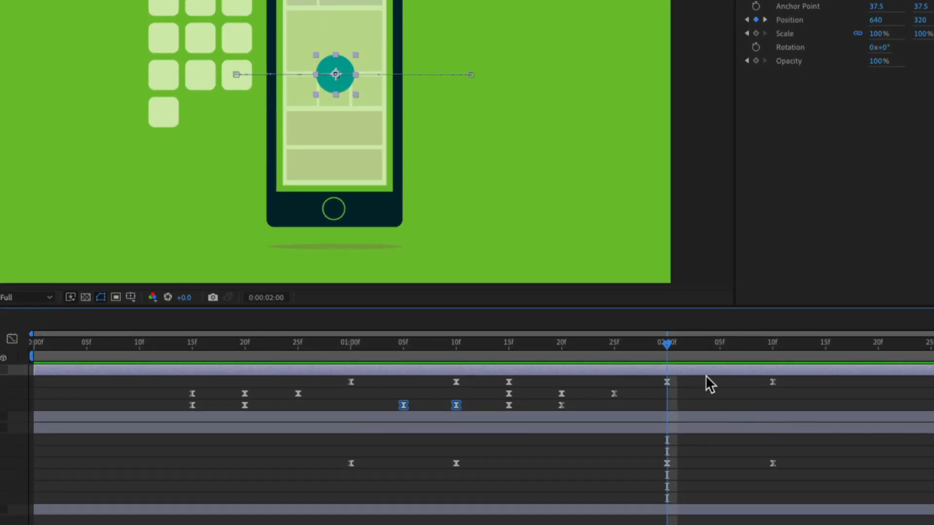
mouse_move(668, 347)
left_mouse_down()
mouse_move(740, 349)
mouse_move(684, 359)
mouse_move(669, 352)
left_mouse_up()
left_click(666, 409)
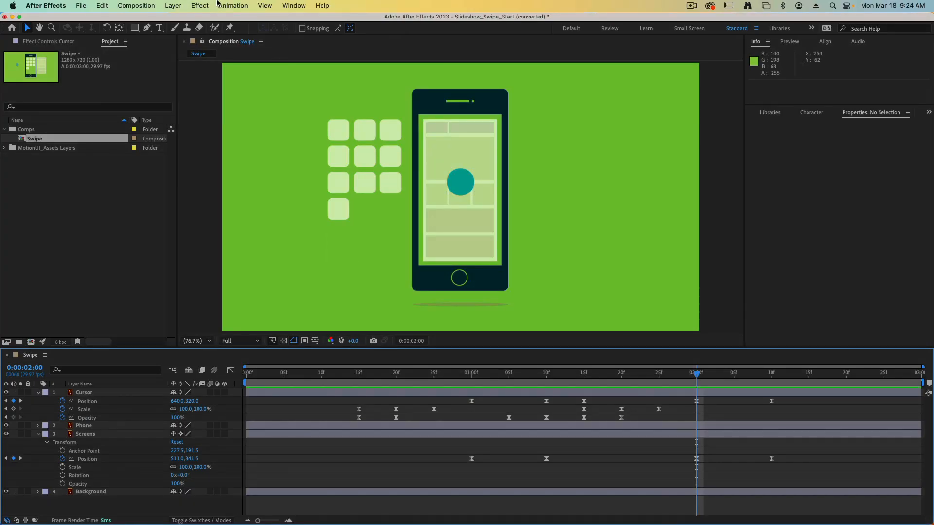
left_click(132, 5)
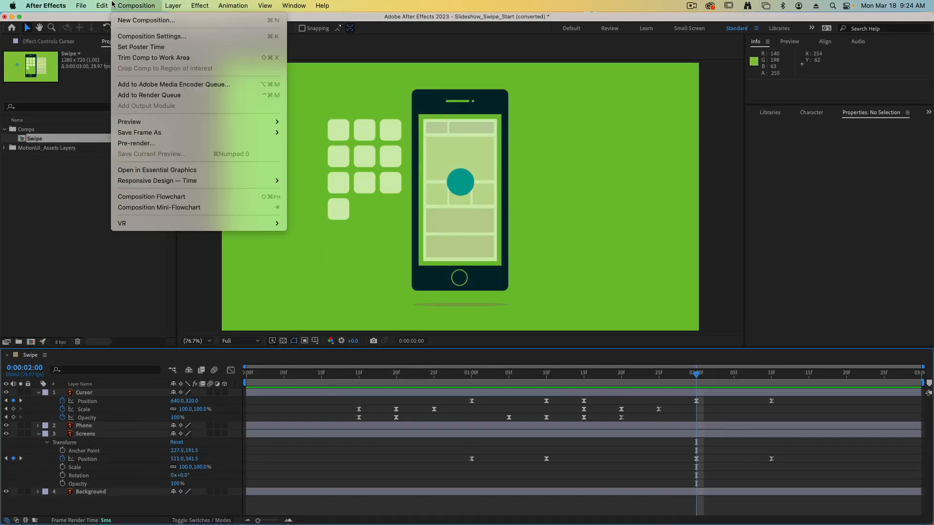
mouse_move(102, 5)
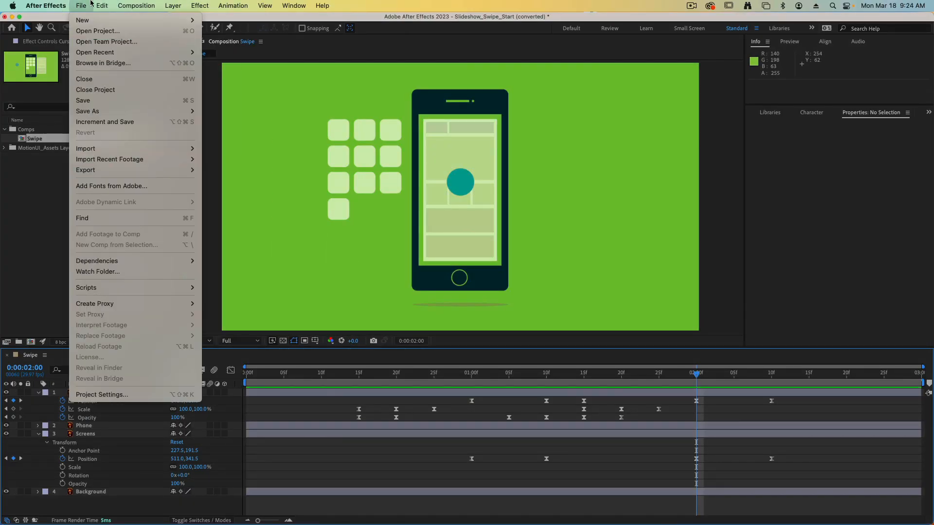
left_click(112, 6)
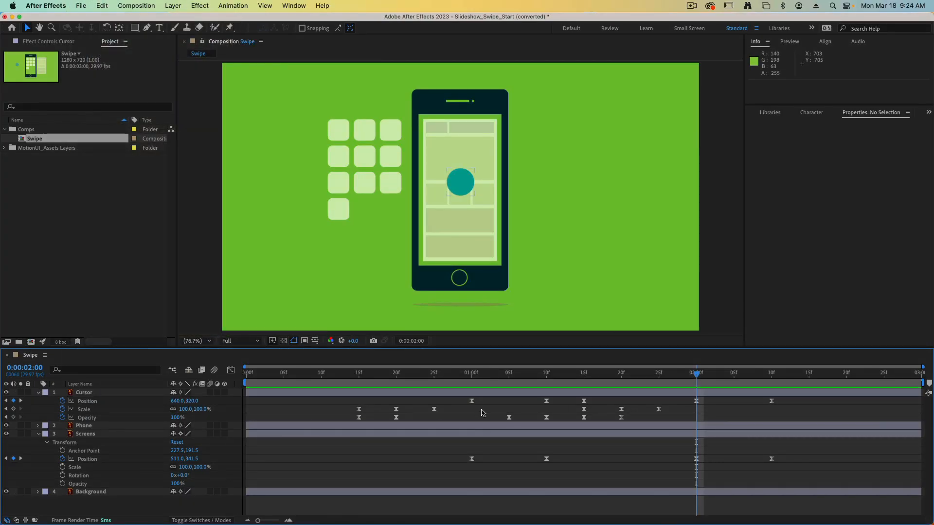
Recopy the Cursor layer's two fade-out Opacity keyframes and paste them starting at 0:00:02:00.
left_click_drag(502, 413, 556, 427)
key("super+c")
key("super+v")
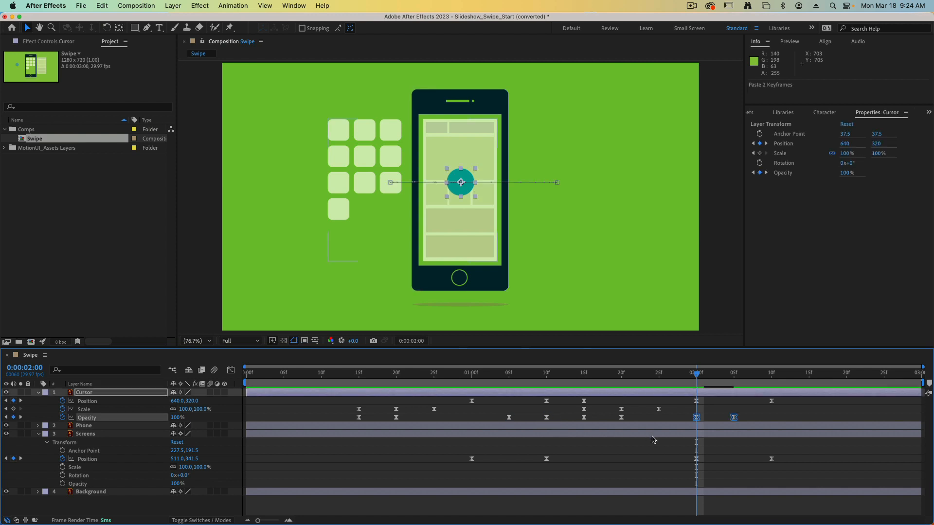
Play back the second swipe's fade-out, followed by the whole animation from the beginning of the composition.
key("space")
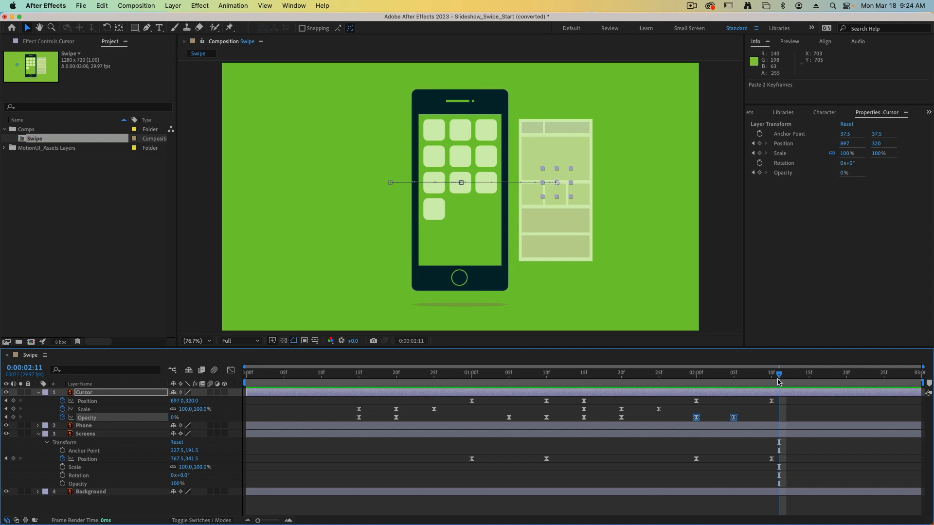
left_click(804, 410)
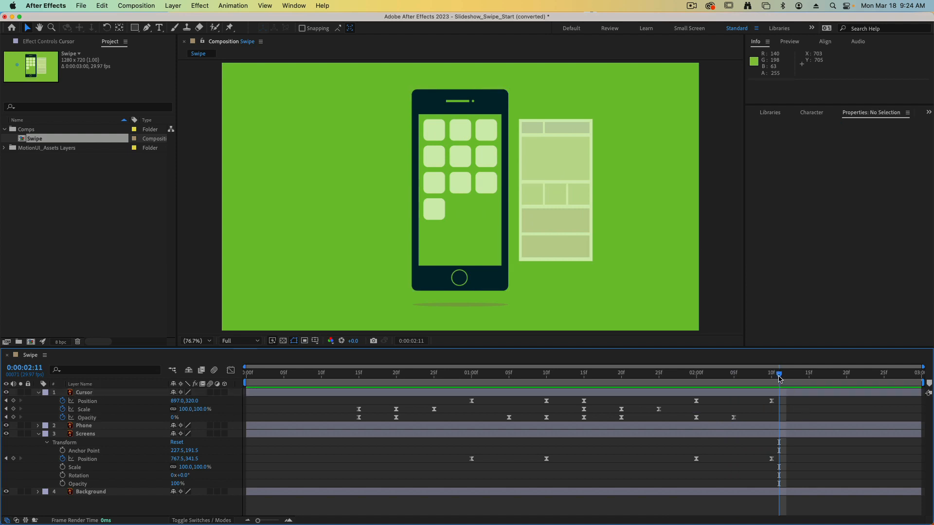
left_click_drag(780, 376, 245, 382)
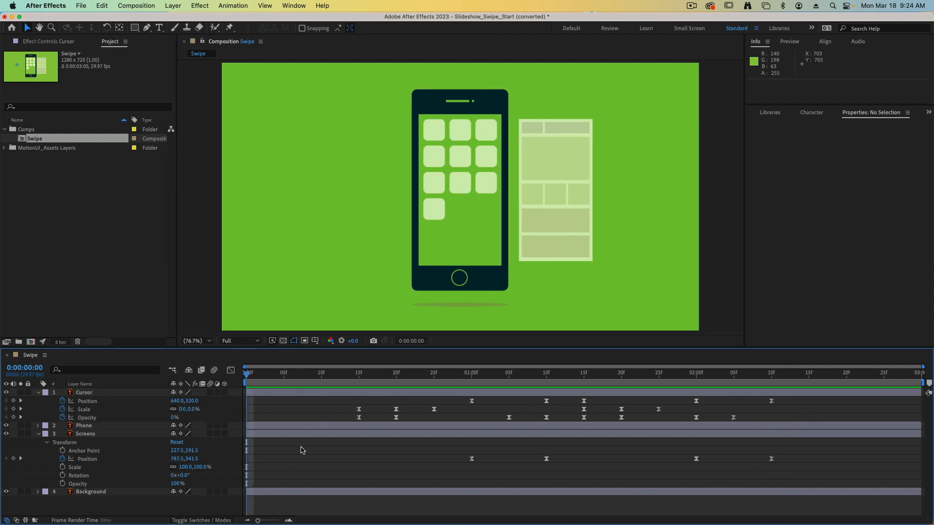
key("space")
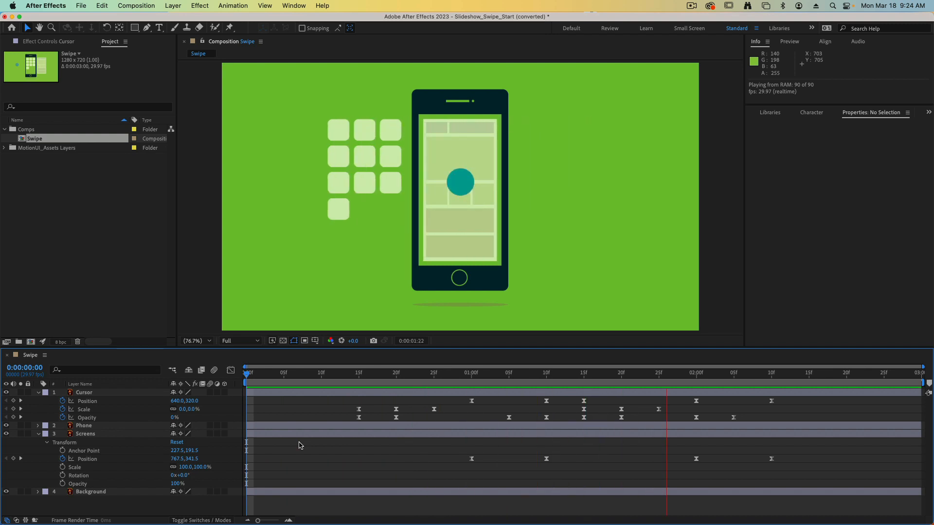
key("space")
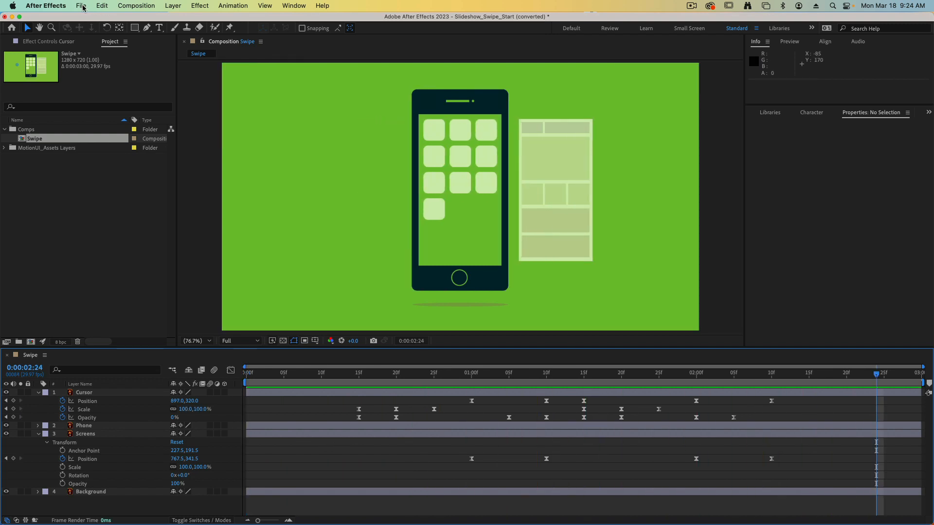
Add the Swipe composition to the Render Queue.
left_click(15, 142)
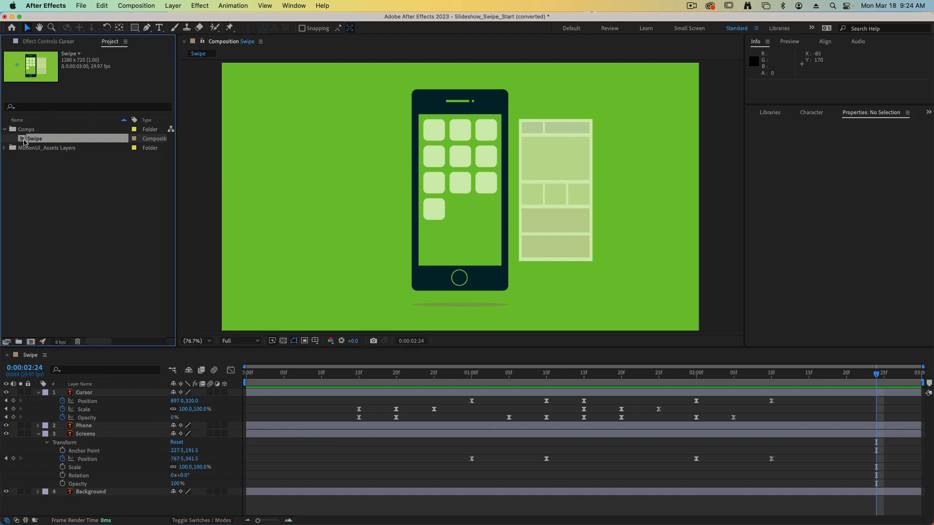
left_click(81, 4)
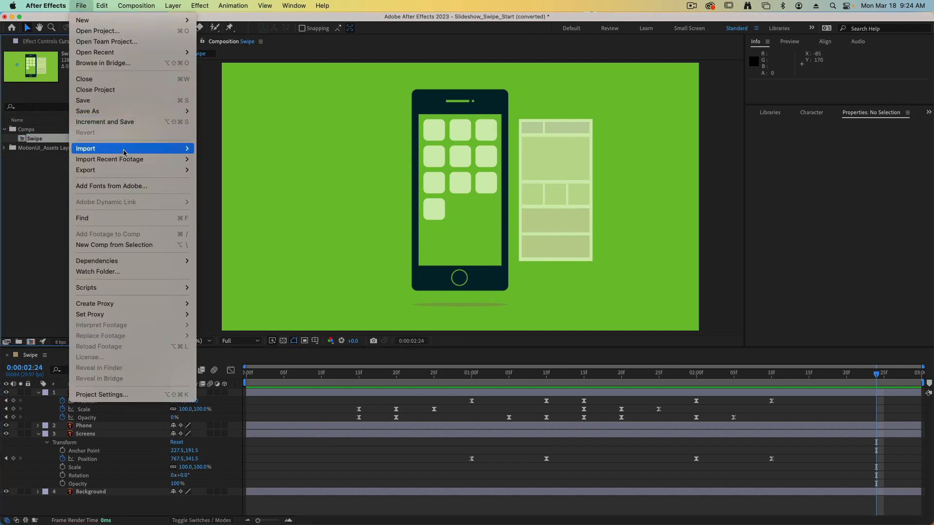
mouse_move(139, 173)
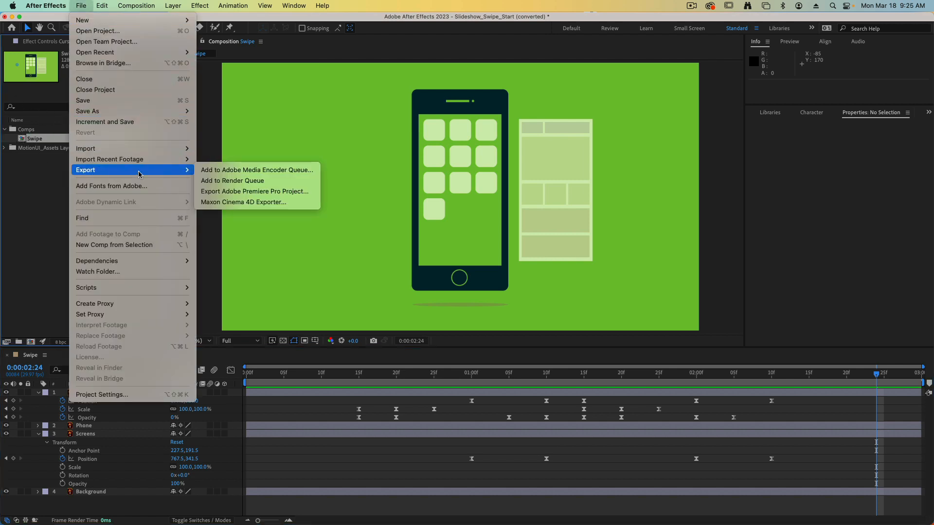
left_click(344, 223)
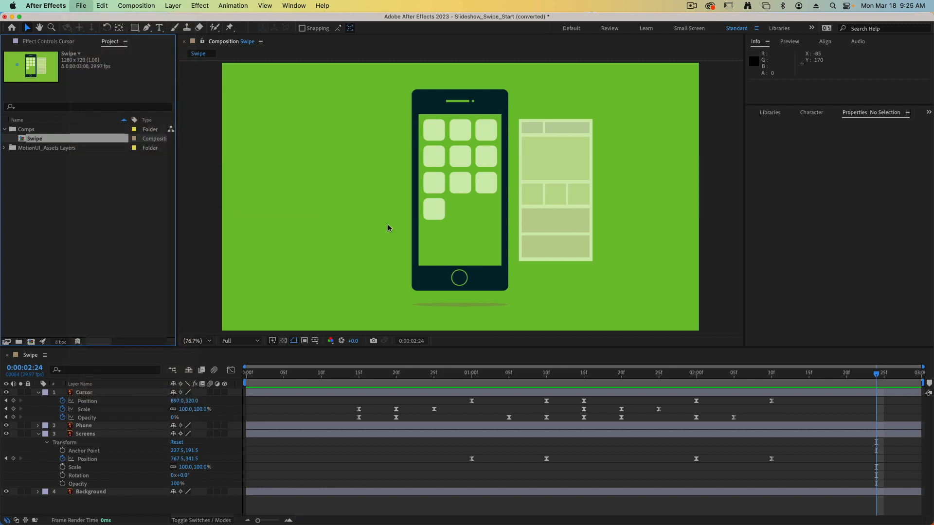
left_click(324, 261)
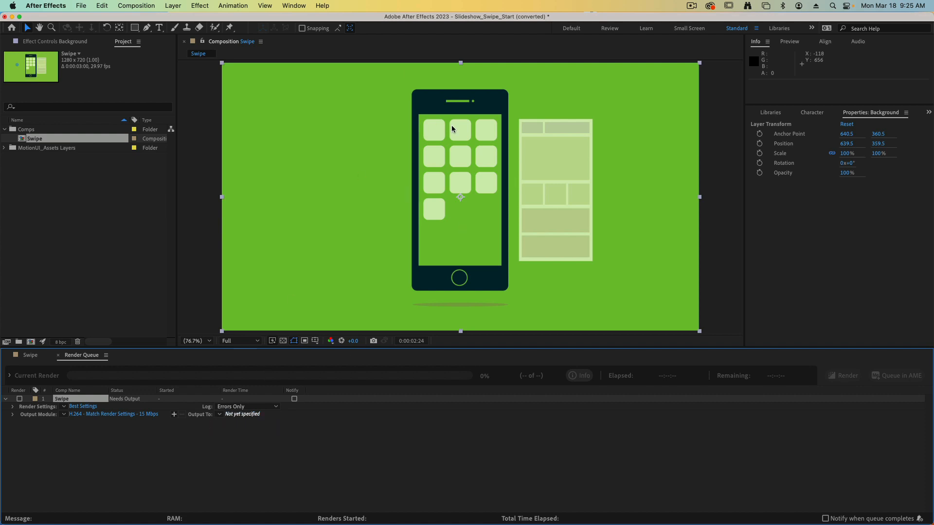
Save the H.264 output to the Desktop with the author's surname before Swipe.mp4 in the file name, and start the render.
left_click(450, 110)
type("Ivey Swipe.mp4")
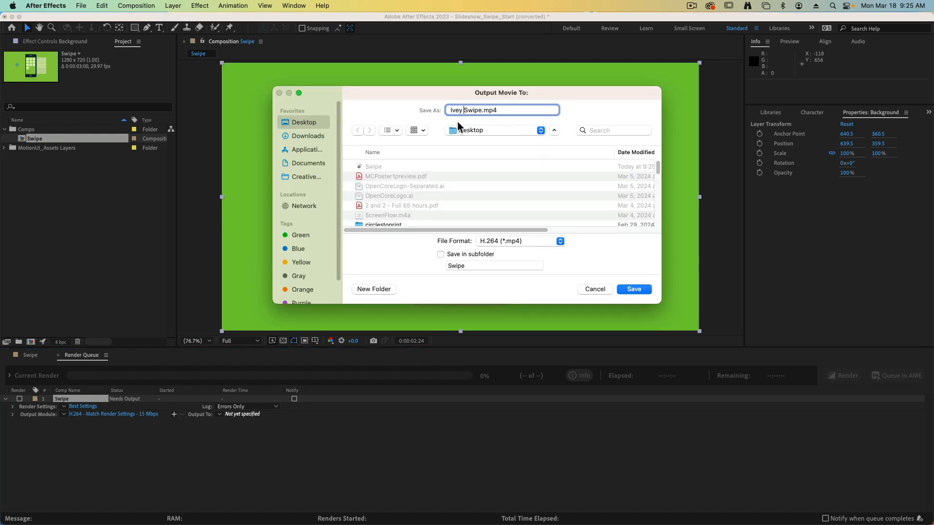
left_click(637, 290)
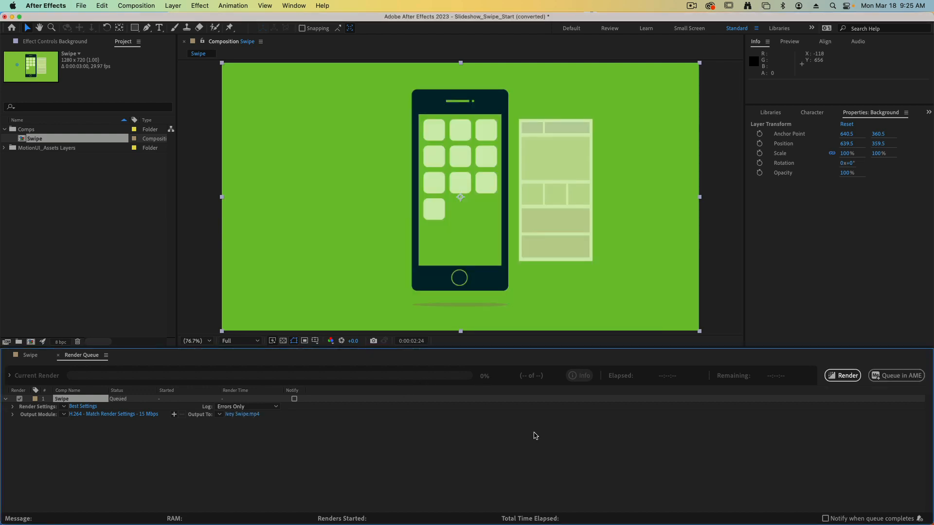
left_click(832, 377)
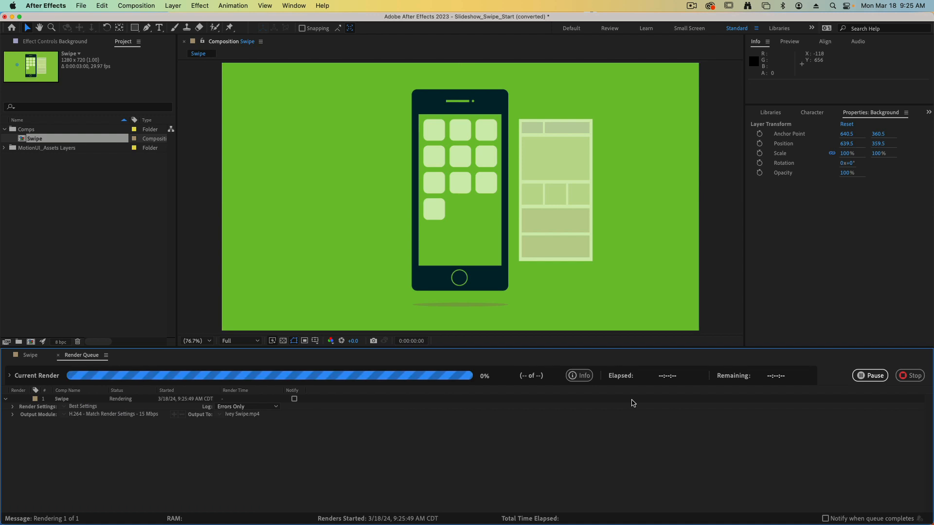